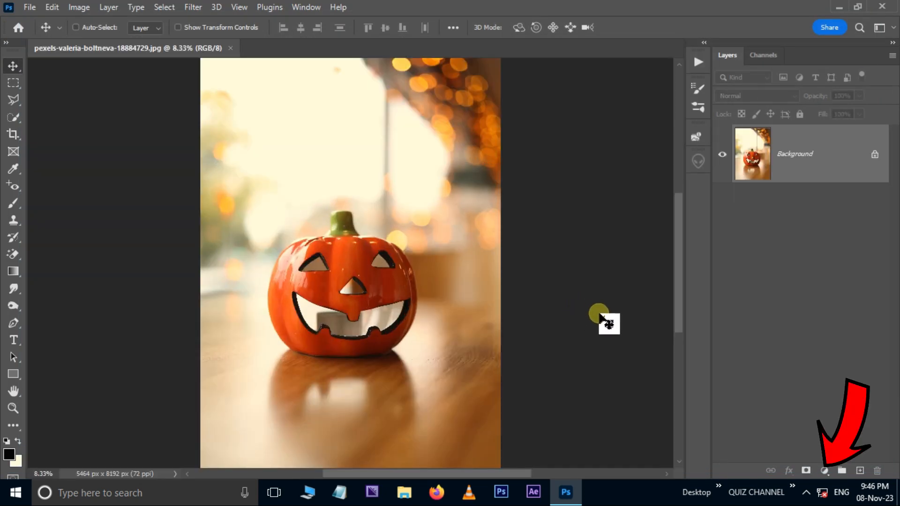
Step: Add a Color Lookup adjustment layer using the Moonlight.3DL LUT and set its opacity to 60%
click(823, 470)
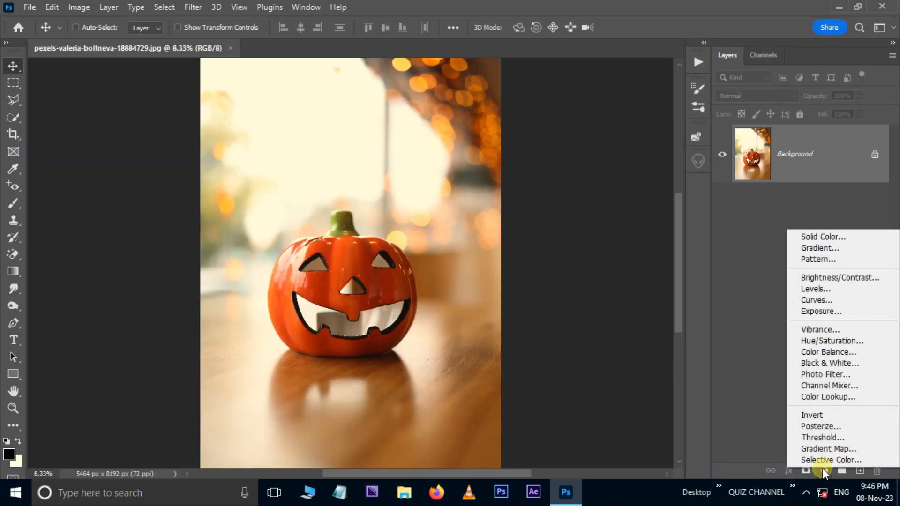
click(829, 397)
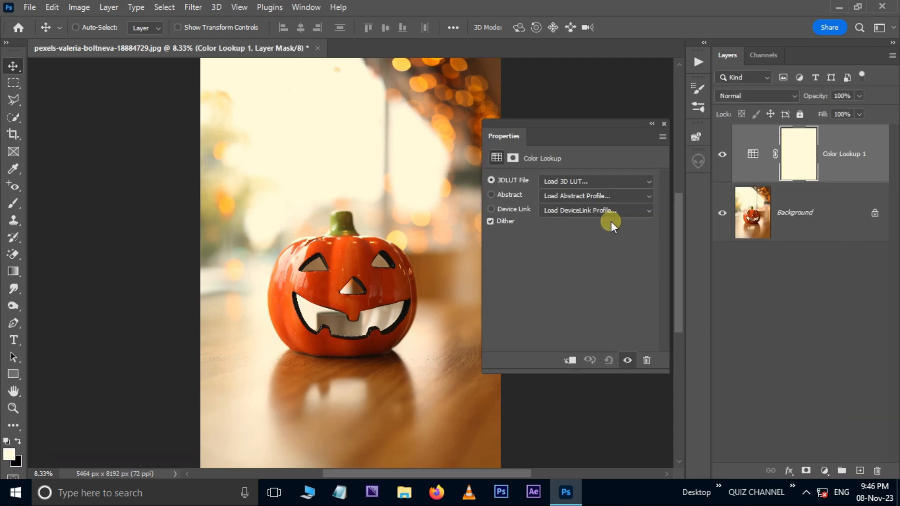
click(590, 182)
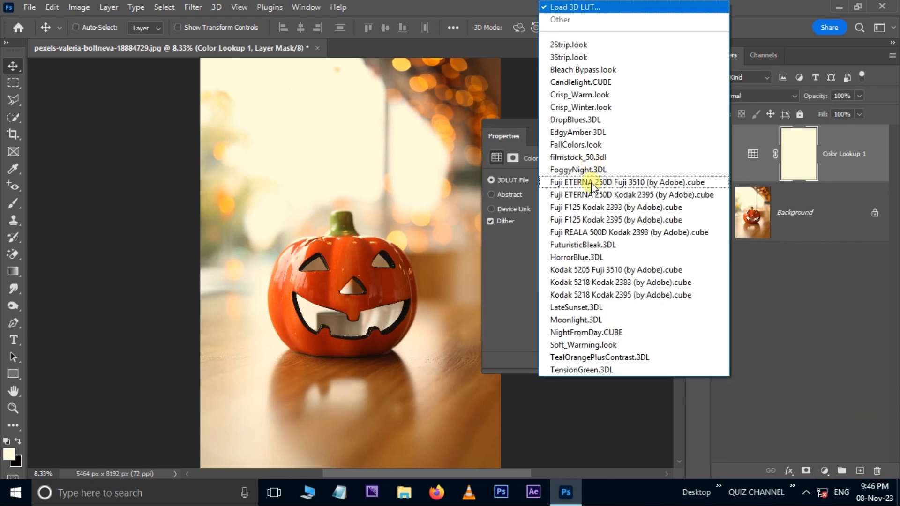
click(588, 320)
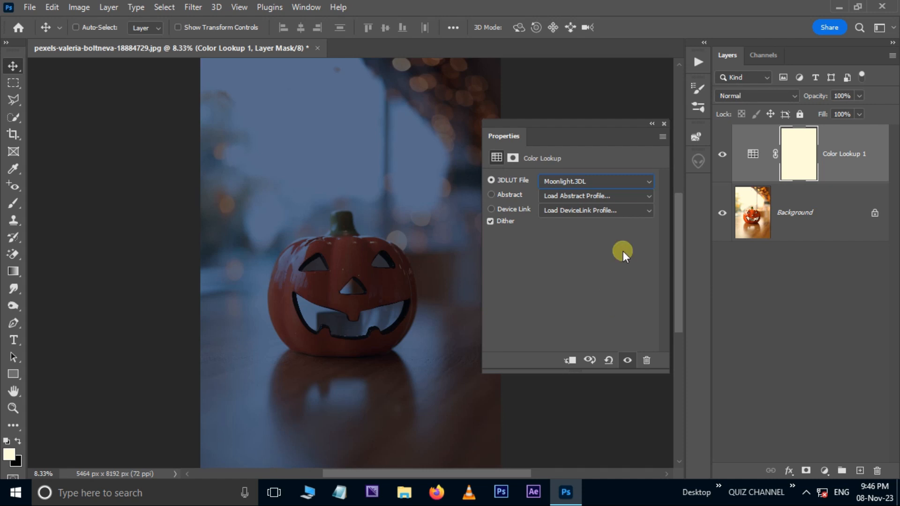
click(664, 123)
drag(840, 111, 836, 114)
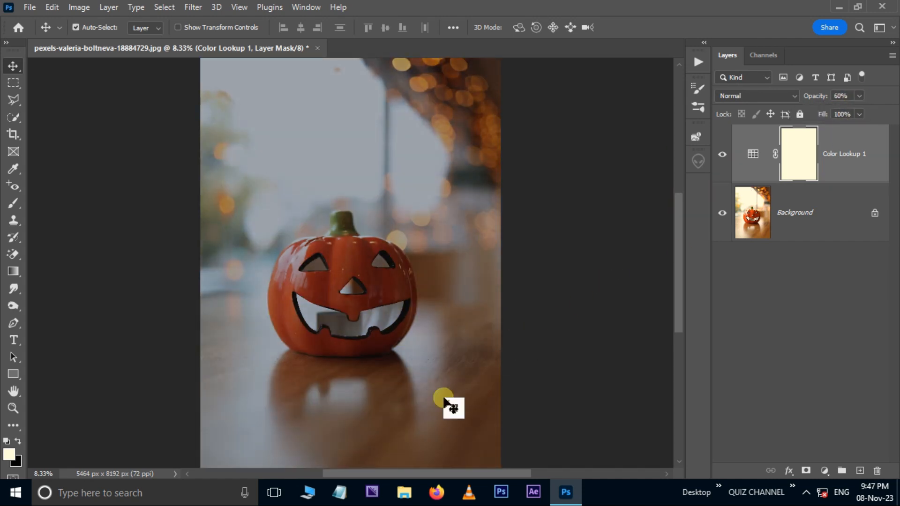
Step: Trace the pumpkin's left eye opening as a closed path with the Pen tool in Path mode
key(ctrl+plus)
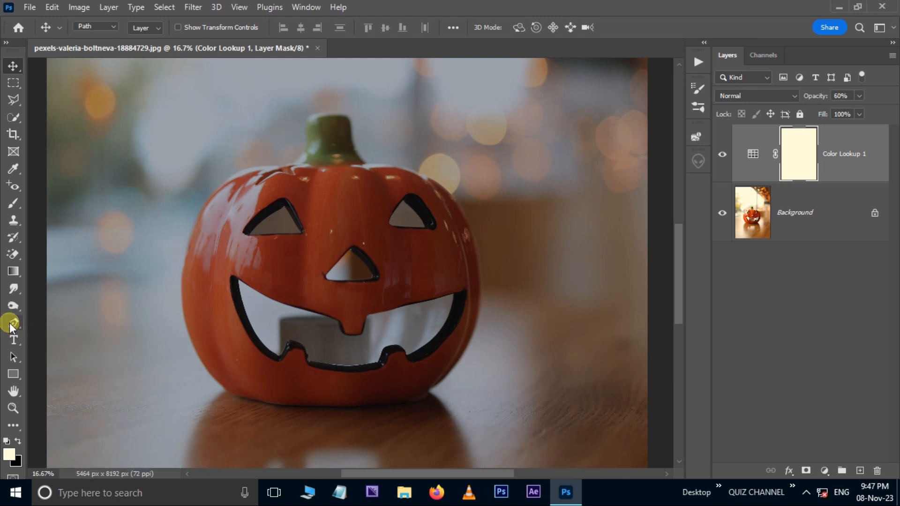
click(13, 323)
click(115, 25)
click(109, 43)
click(247, 238)
click(283, 209)
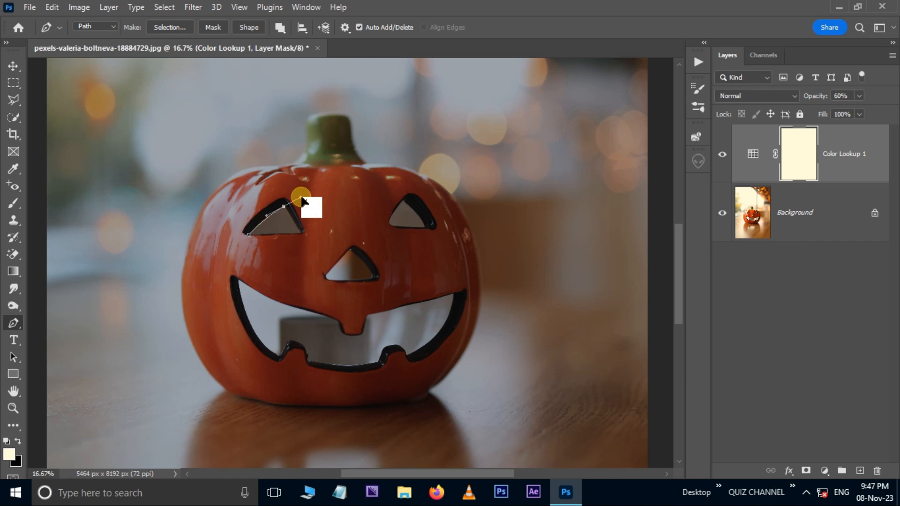
key(ctrl+plus)
key(ctrl+plus)
click(301, 236)
click(146, 207)
Step: Trace a closed pen path around the pumpkin's right eye opening, with a curved outer edge
click(428, 178)
click(456, 137)
drag(505, 191, 525, 243)
alt+click(505, 191)
click(500, 195)
click(434, 189)
drag(428, 178, 434, 172)
Step: Trace a closed pen path around the pumpkin's triangular nose opening
click(301, 284)
click(351, 230)
drag(403, 295, 410, 329)
alt+click(403, 295)
click(315, 296)
drag(301, 284, 303, 275)
Step: Start the mouth path at its left corner and trace the lower edge around both tooth notches
drag(359, 328, 368, 237)
click(131, 201)
drag(218, 360, 277, 368)
alt+click(218, 359)
drag(238, 330, 238, 313)
alt+click(238, 329)
drag(273, 365, 274, 401)
alt+click(273, 365)
alt+click(423, 371)
drag(423, 371, 479, 339)
alt+click(455, 339)
click(469, 347)
click(473, 360)
click(481, 367)
Step: Trace the mouth's right side and upper edge around the central tooth, closing the path at the left corner
drag(575, 229, 557, 153)
alt+click(575, 229)
click(396, 274)
click(390, 293)
click(384, 312)
click(367, 316)
click(351, 313)
click(346, 310)
click(339, 287)
click(285, 268)
drag(132, 200, 110, 170)
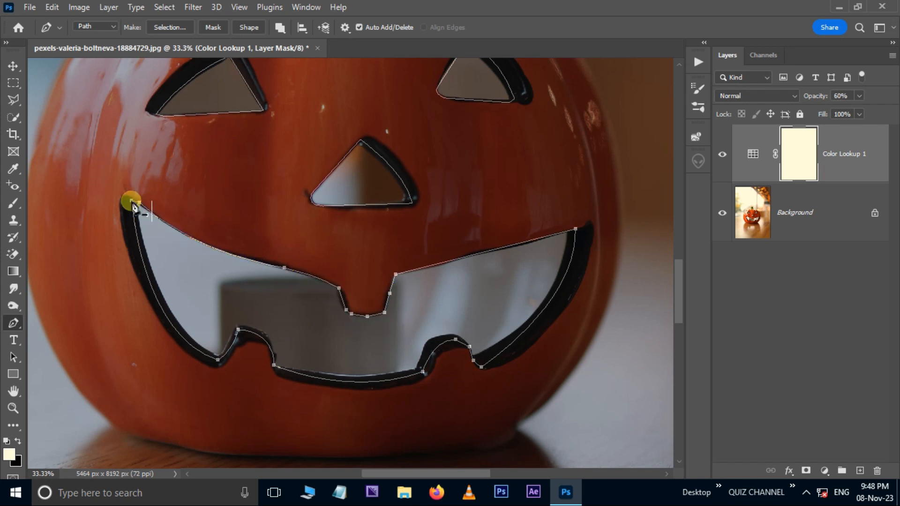
Step: Select the eye, nose and mouth paths together and convert them into a new selection with a 2-pixel feather
key(ctrl+minus)
drag(13, 357, 81, 360)
click(81, 358)
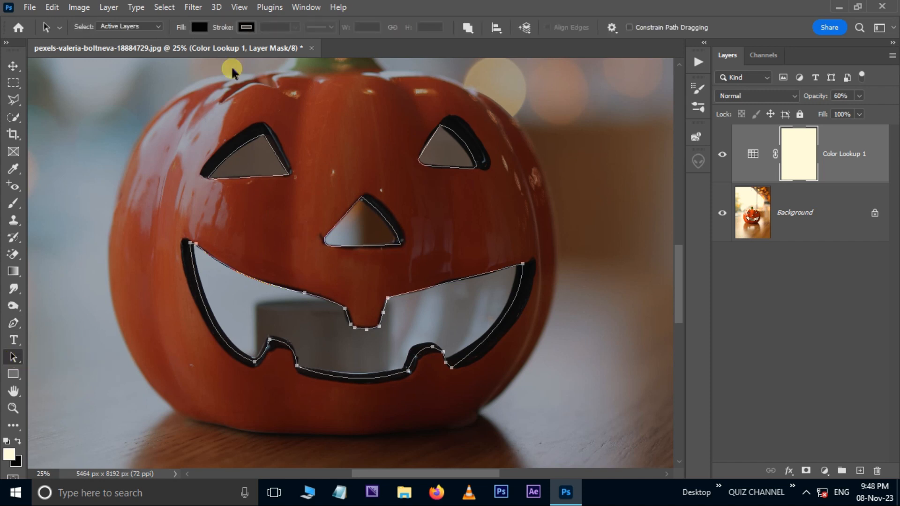
drag(179, 113, 572, 385)
right_click(360, 223)
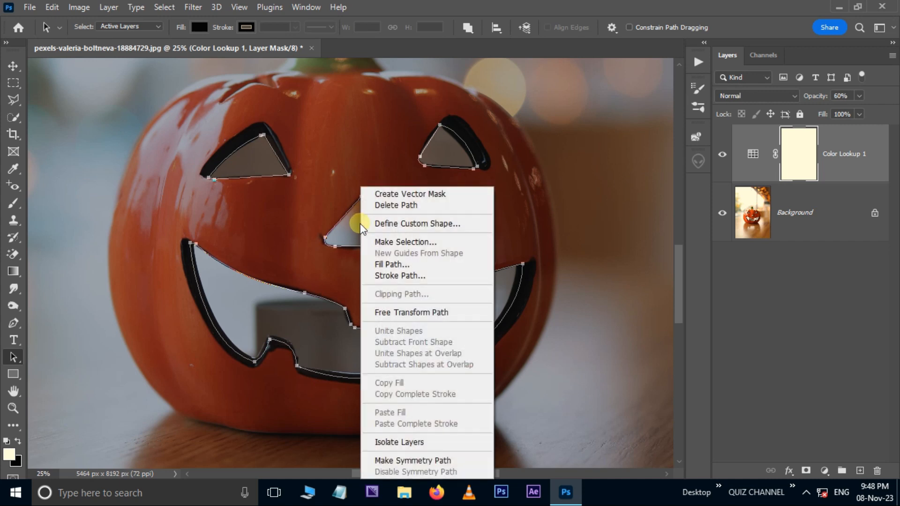
click(403, 242)
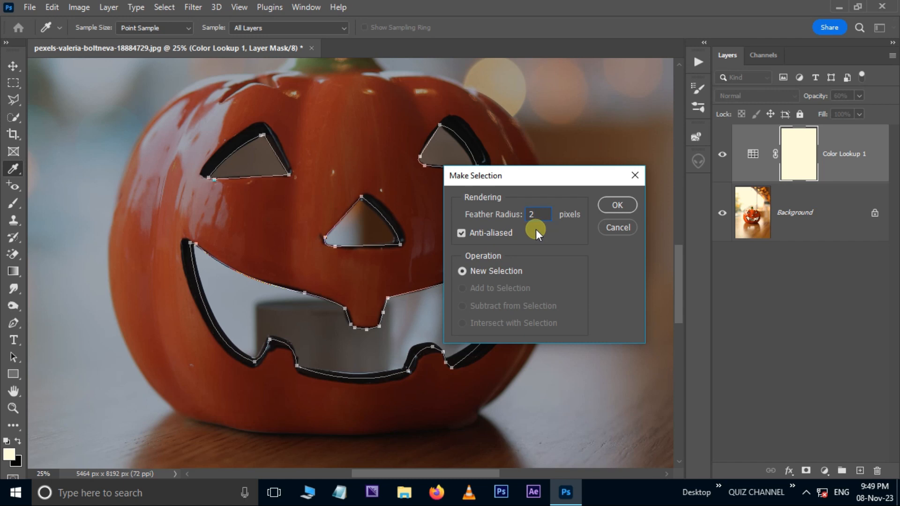
text(2)
click(613, 208)
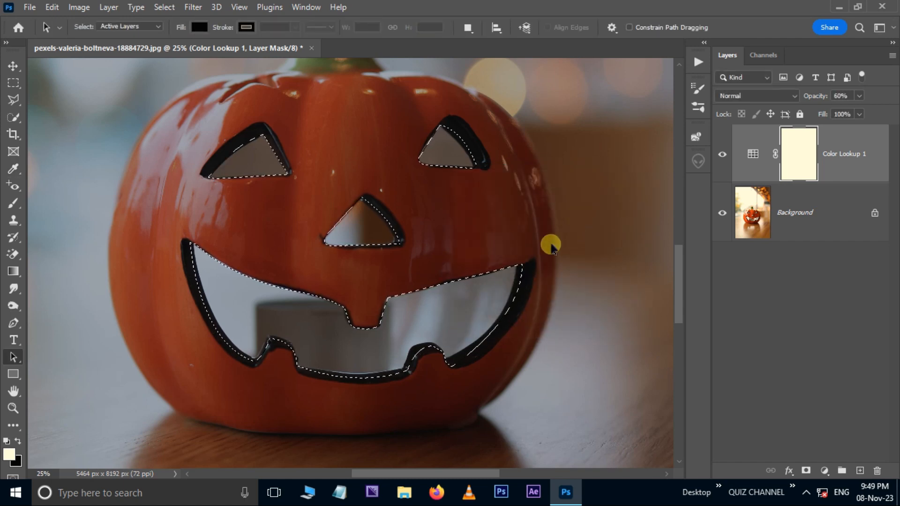
Step: Fill the selected face openings with a Solid Color fill layer in pale cream-white
click(824, 471)
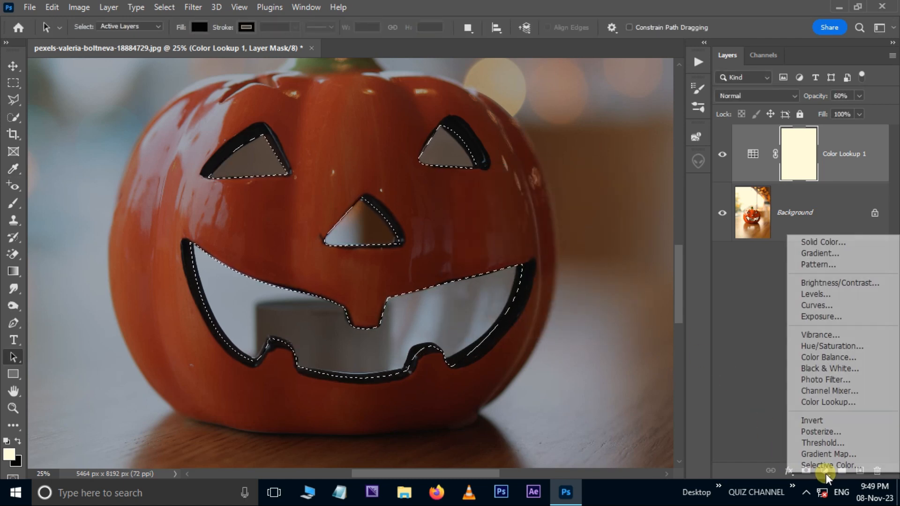
click(823, 243)
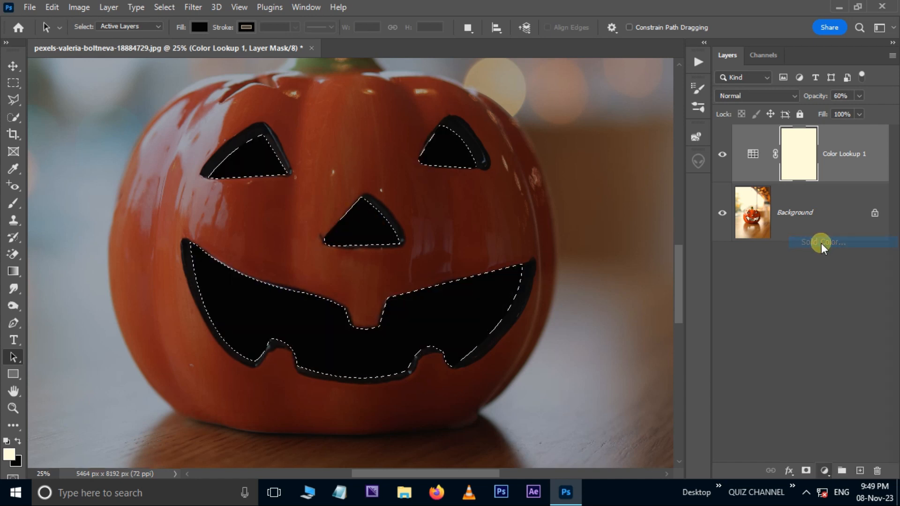
drag(489, 199, 407, 134)
click(711, 132)
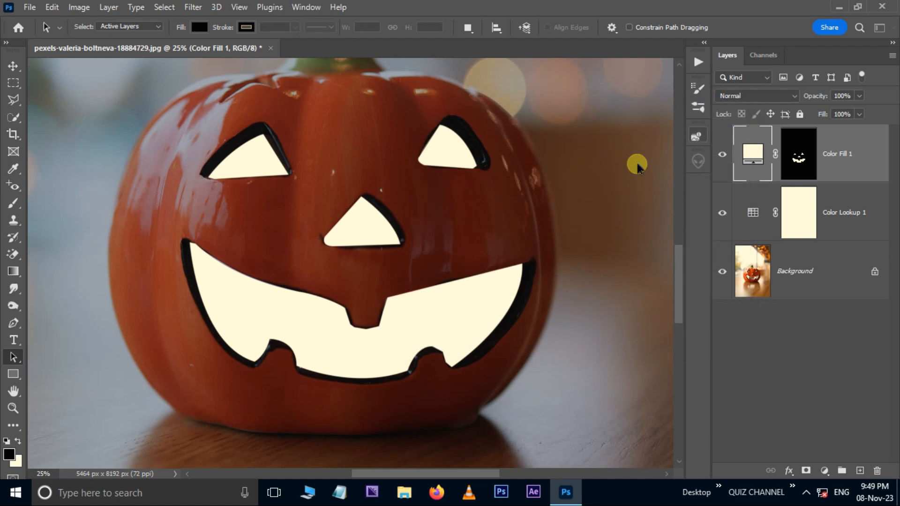
Step: Set the color fill layer's blend mode to Linear Dodge (Add) and convert it to a smart object
click(768, 96)
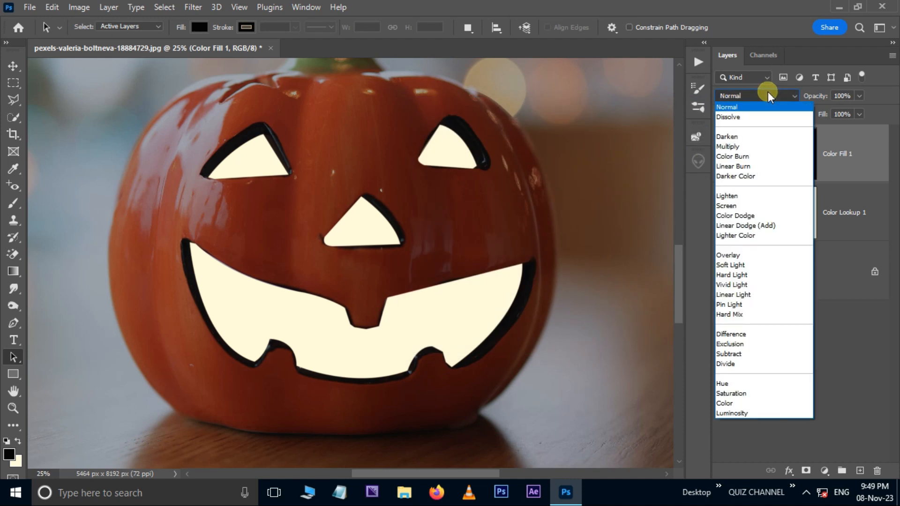
click(763, 226)
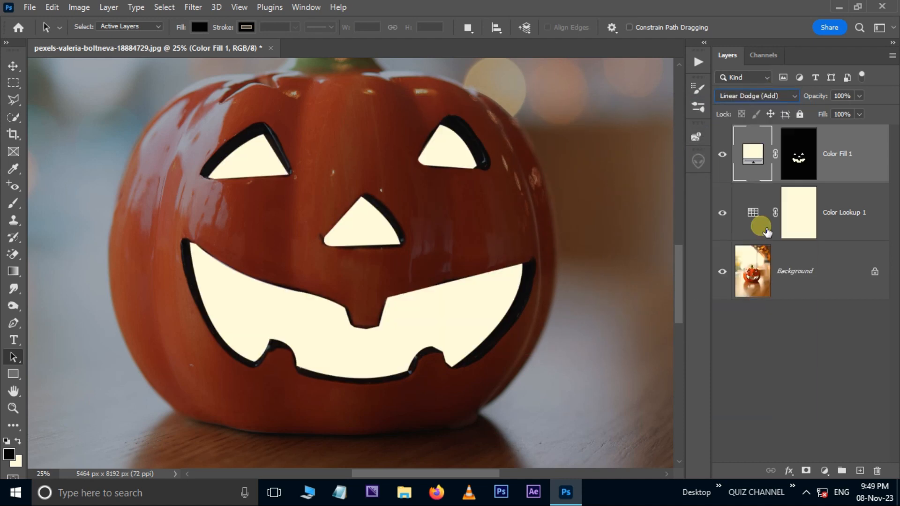
right_click(867, 156)
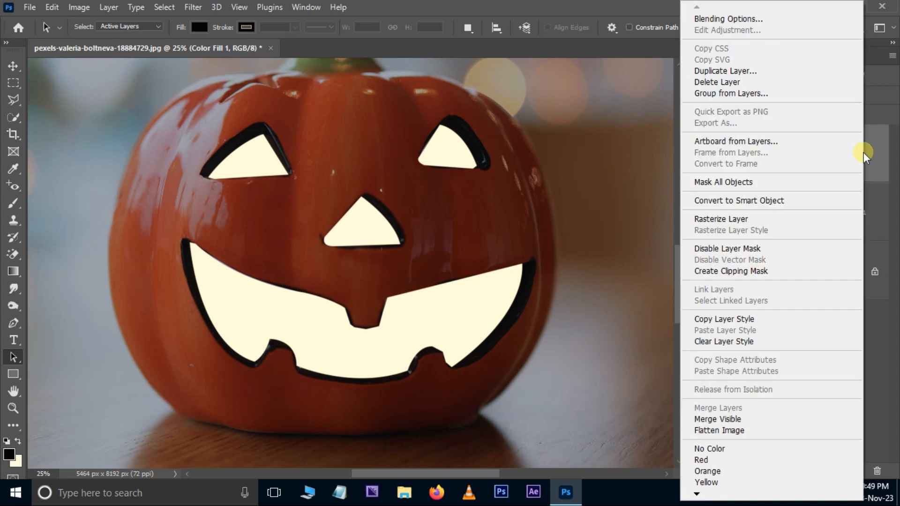
click(763, 202)
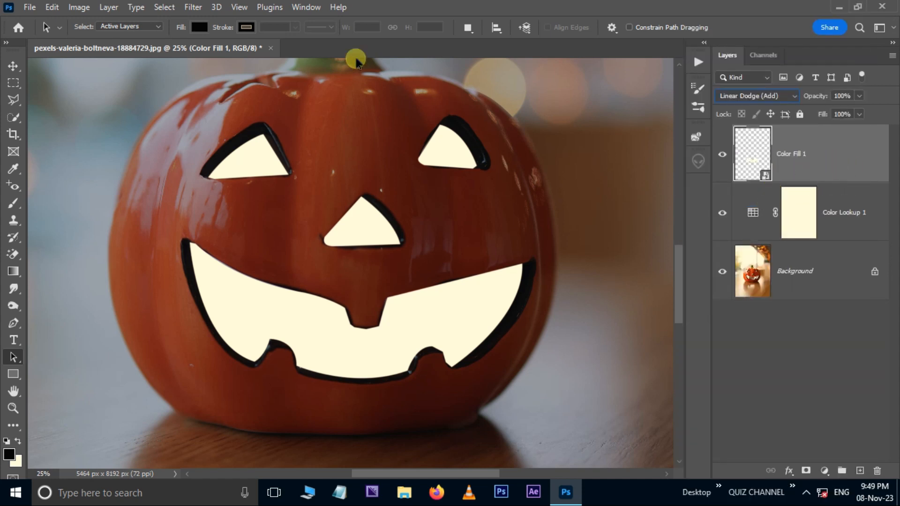
Step: Apply a Gaussian Blur with a 10-pixel radius to the Color Fill 1 smart object
click(197, 8)
mouse_move(210, 173)
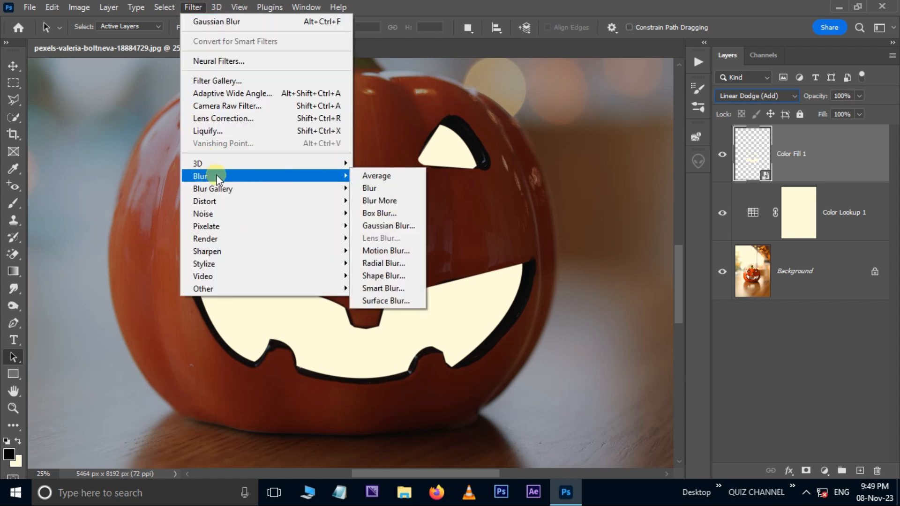
click(389, 226)
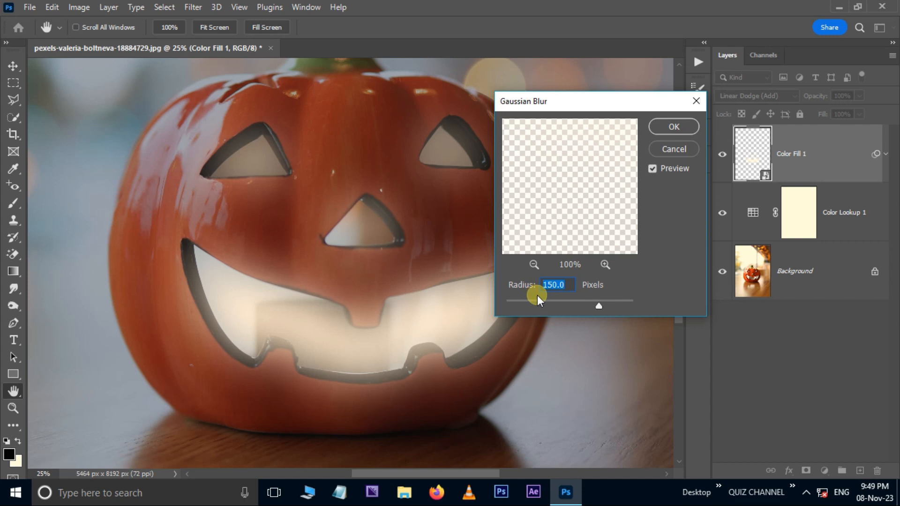
text(10)
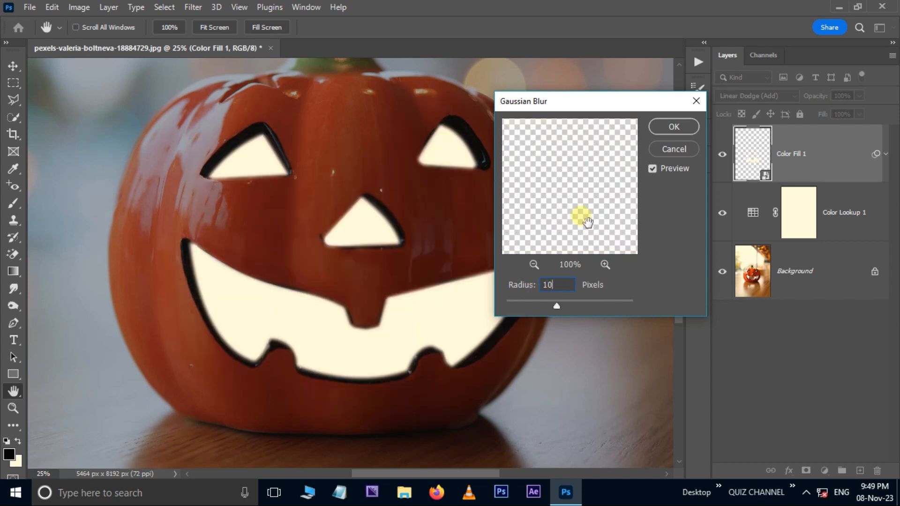
click(671, 128)
Step: Duplicate the Color Fill 1 layer and set the copy's Gaussian Blur radius to 50 pixels
key(ctrl+j)
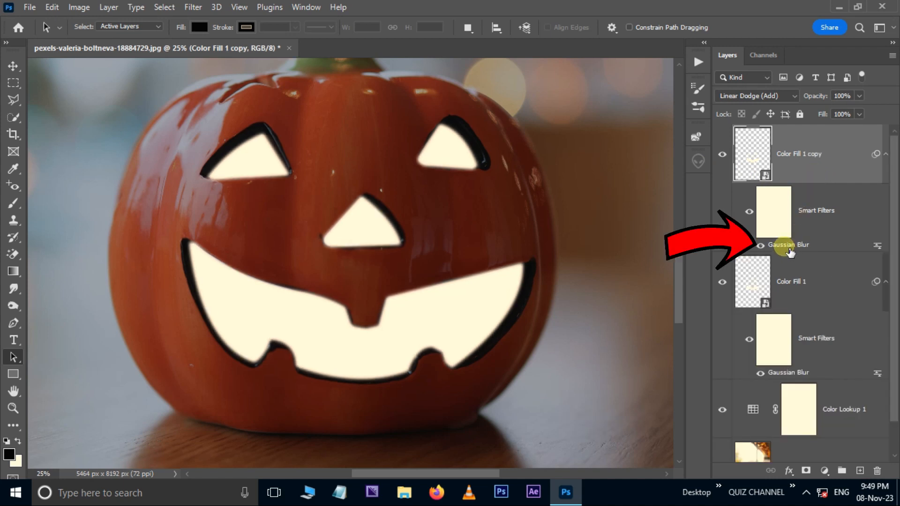
double_click(790, 251)
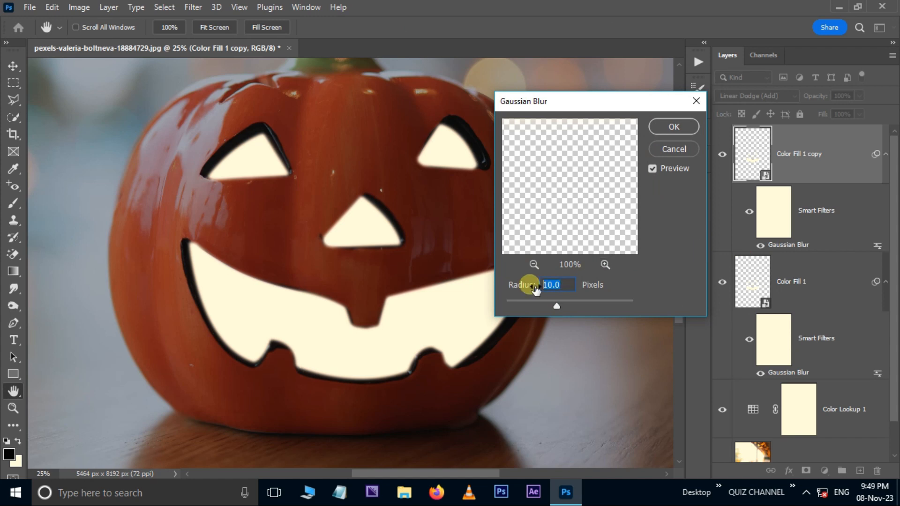
text(50)
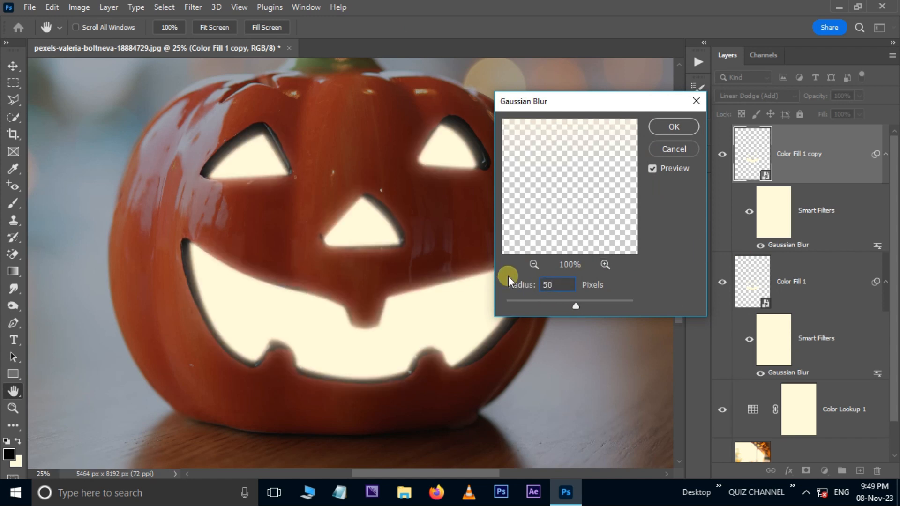
click(680, 135)
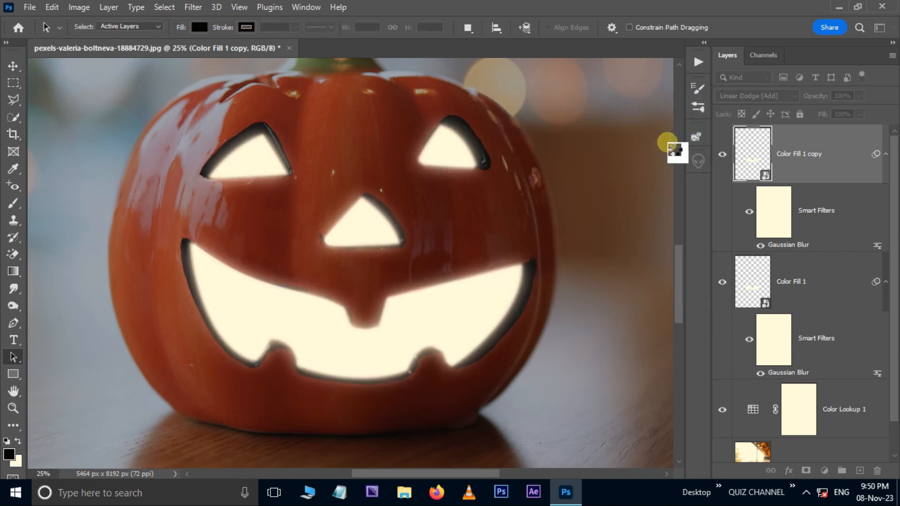
Step: Duplicate the 50-pixel blur layer and set the new copy's Gaussian Blur radius to 100 pixels
key(ctrl+j)
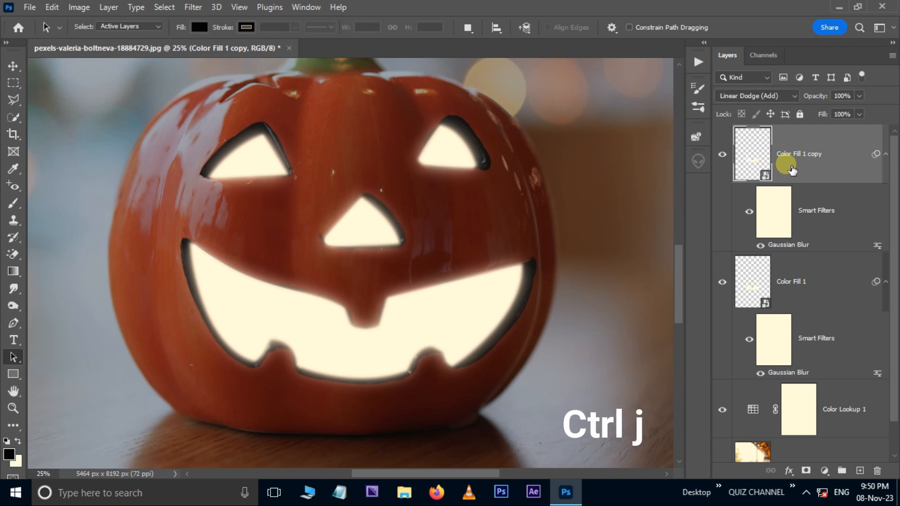
key(ctrl+j)
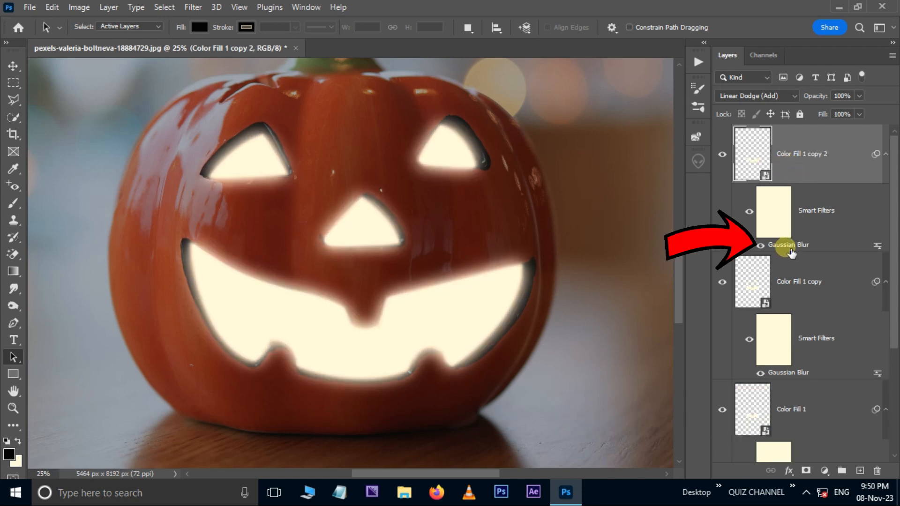
double_click(794, 245)
text(1)
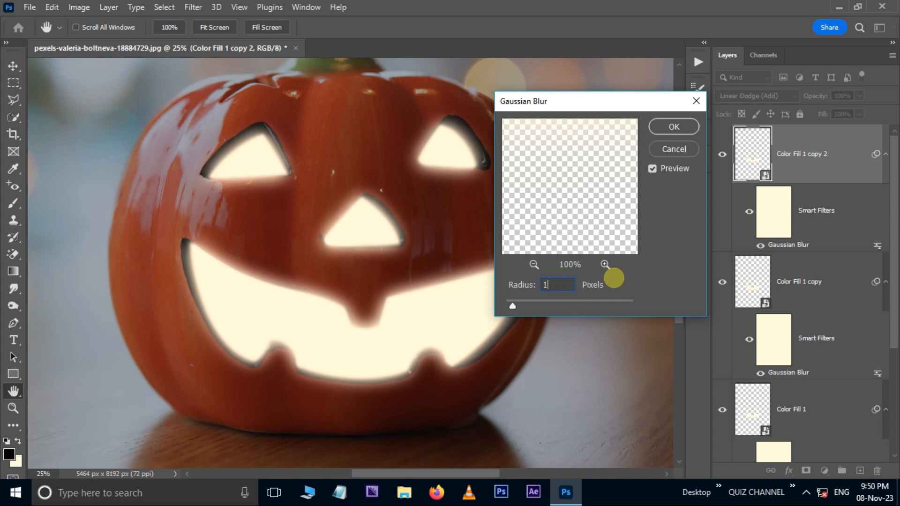
text(00)
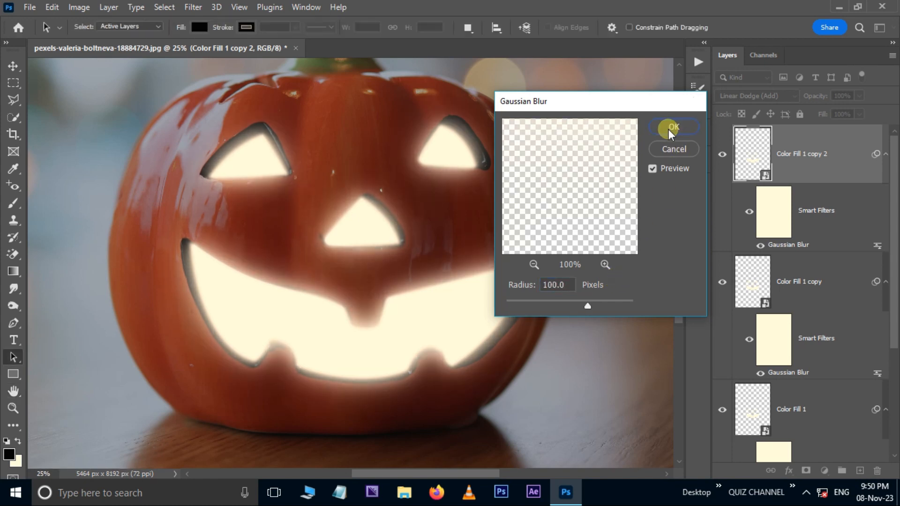
click(672, 128)
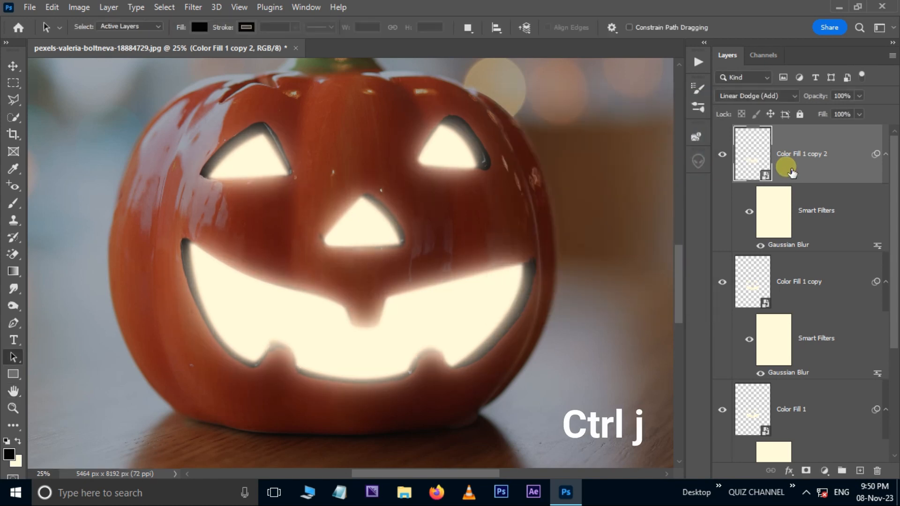
Step: Duplicate the 100-pixel blur layer and set the new copy's Gaussian Blur radius to 150 pixels
double_click(788, 244)
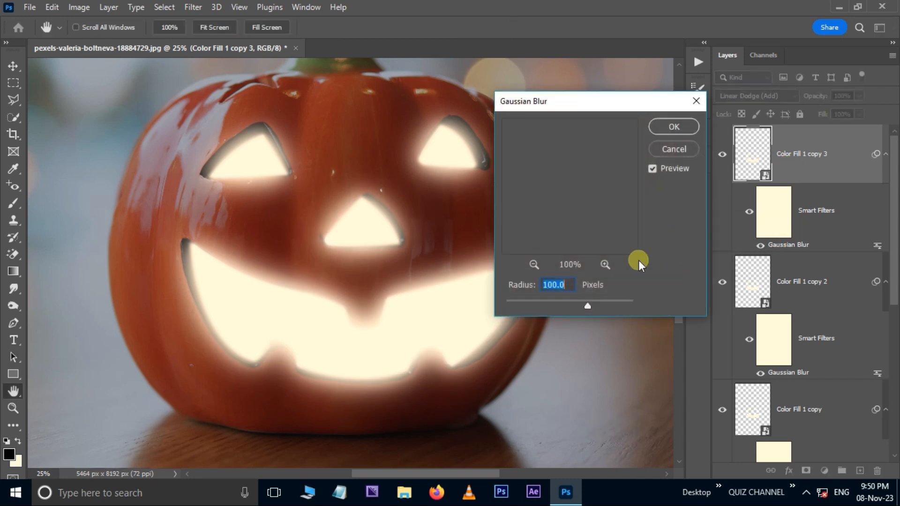
text(150)
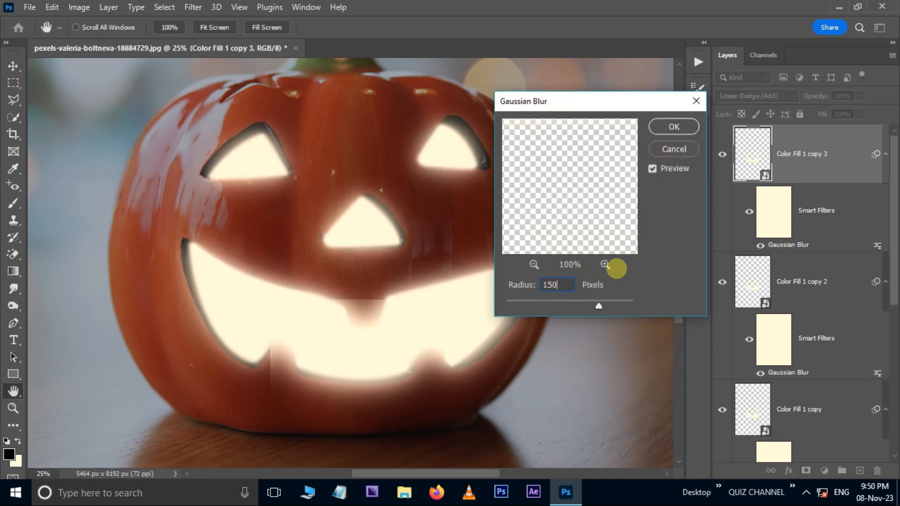
click(668, 130)
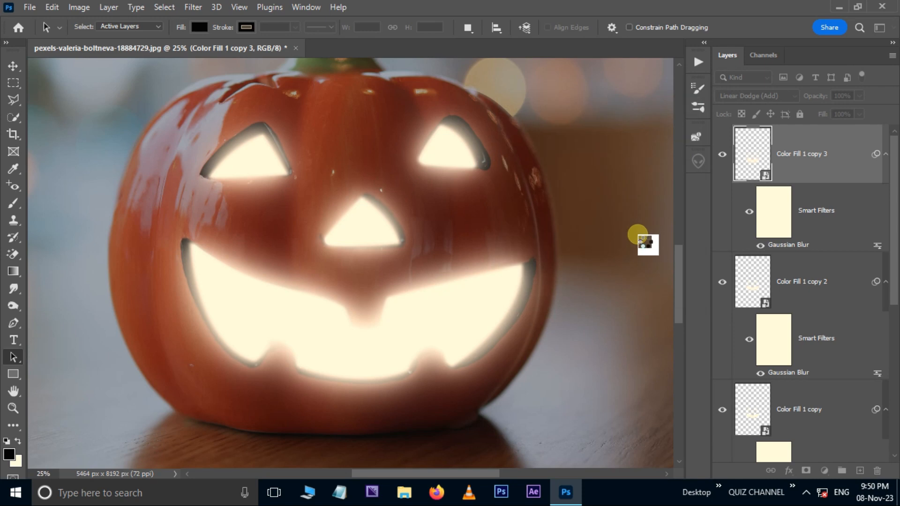
Step: Group the four blurred Color Fill 1 layers and compare the image with the group hidden and shown
scroll(834, 304, down, 5)
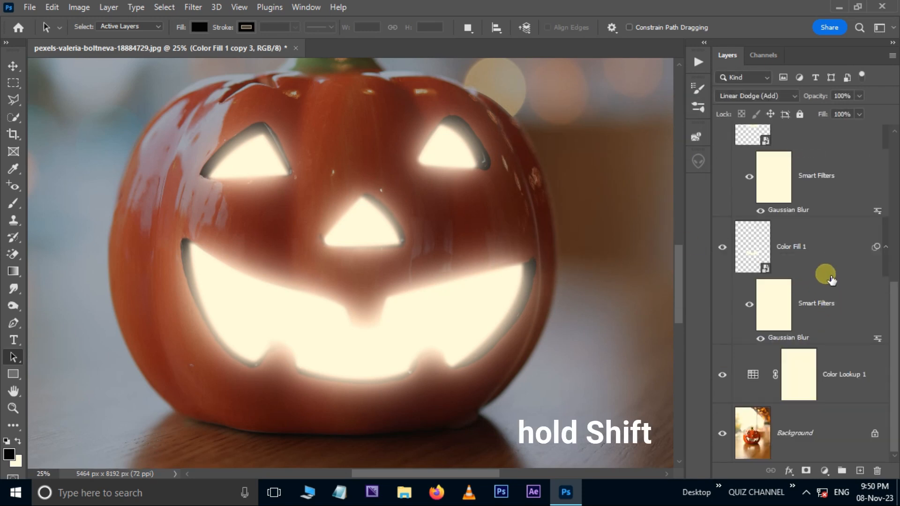
shift+click(824, 261)
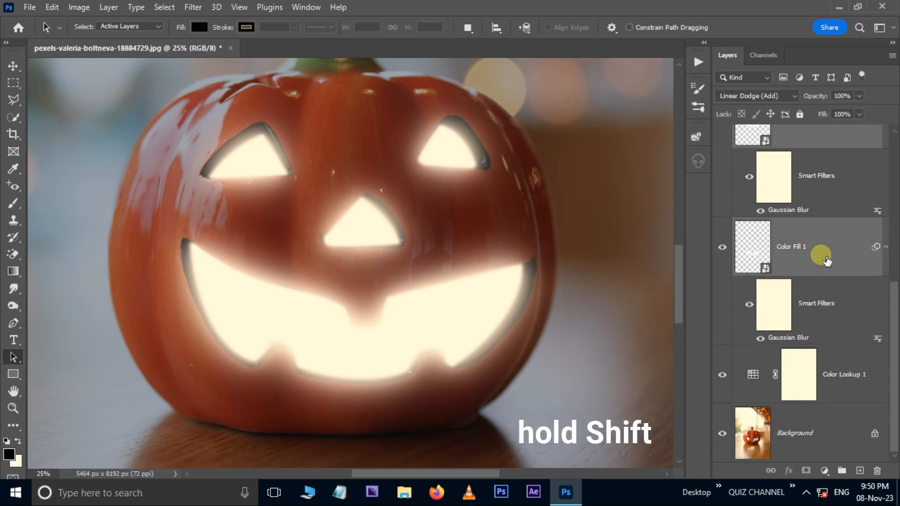
key(ctrl+g)
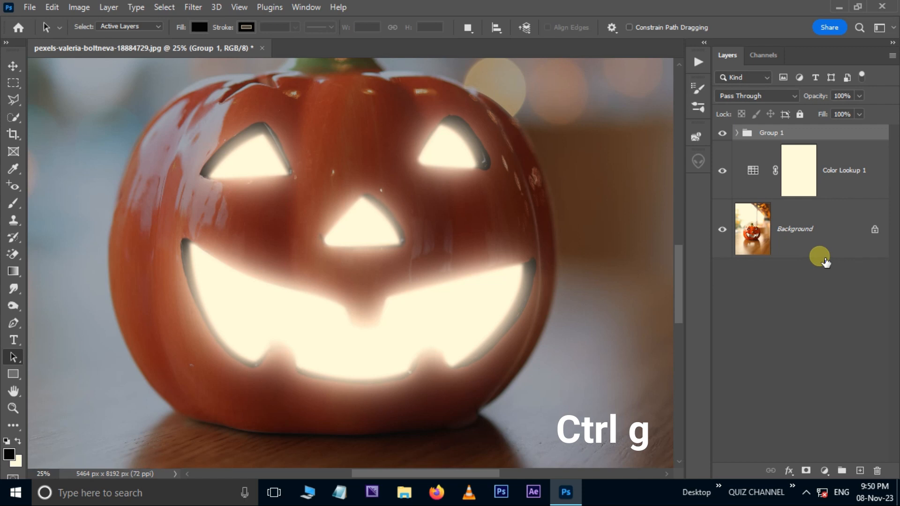
click(722, 133)
click(722, 133)
key(ctrl+minus)
key(ctrl+minus)
key(ctrl+minus)
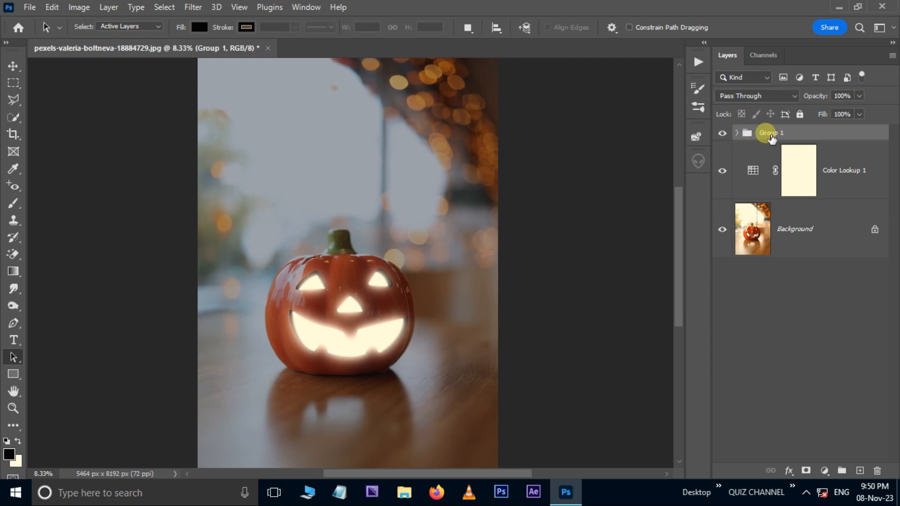
Step: Try tinting the glow group with a Color Overlay, testing red (ff0000) and other hues
click(788, 471)
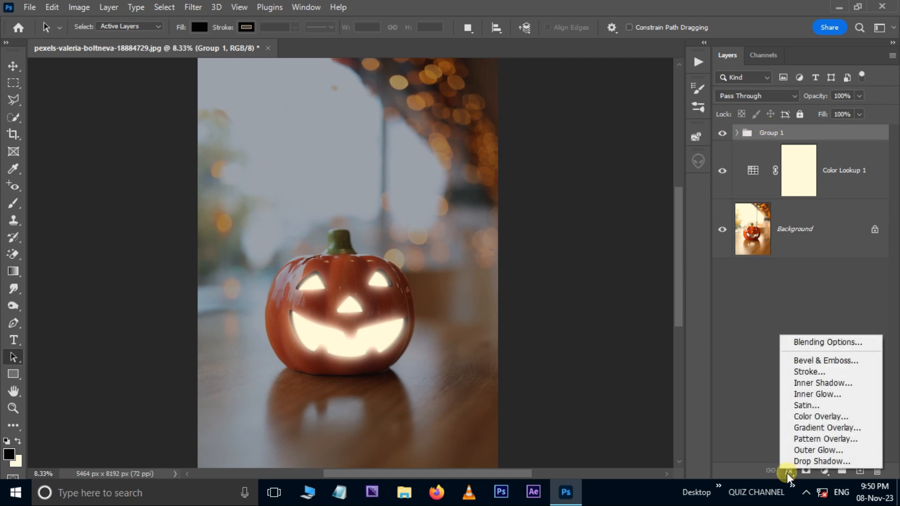
click(803, 416)
drag(570, 153, 672, 80)
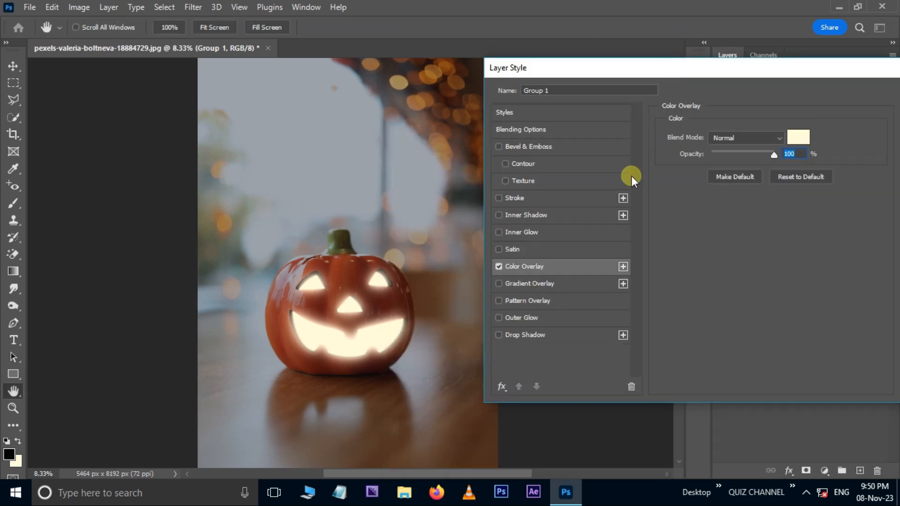
click(791, 136)
drag(558, 217, 588, 170)
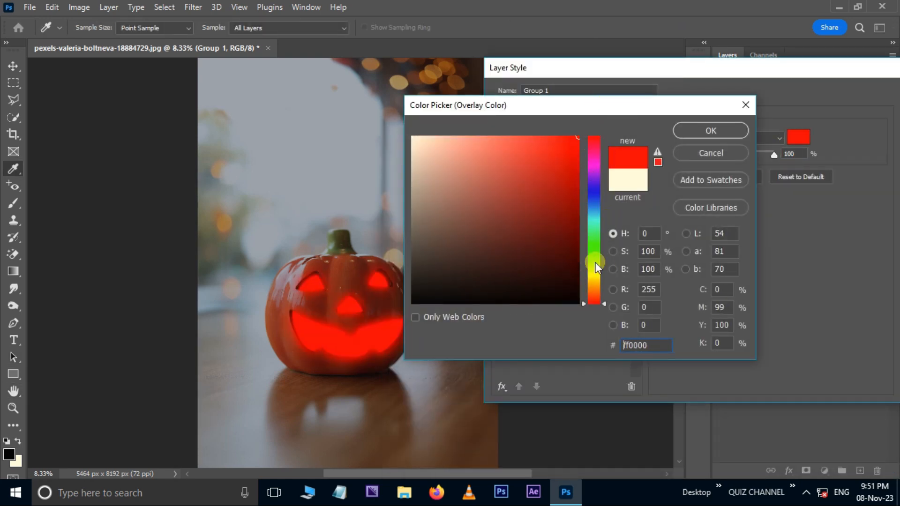
click(596, 274)
key(ctrl+plus)
drag(371, 238, 273, 138)
drag(592, 294, 596, 139)
mouse_move(560, 171)
mouse_down()
mouse_move(488, 179)
mouse_move(452, 165)
mouse_up()
click(711, 140)
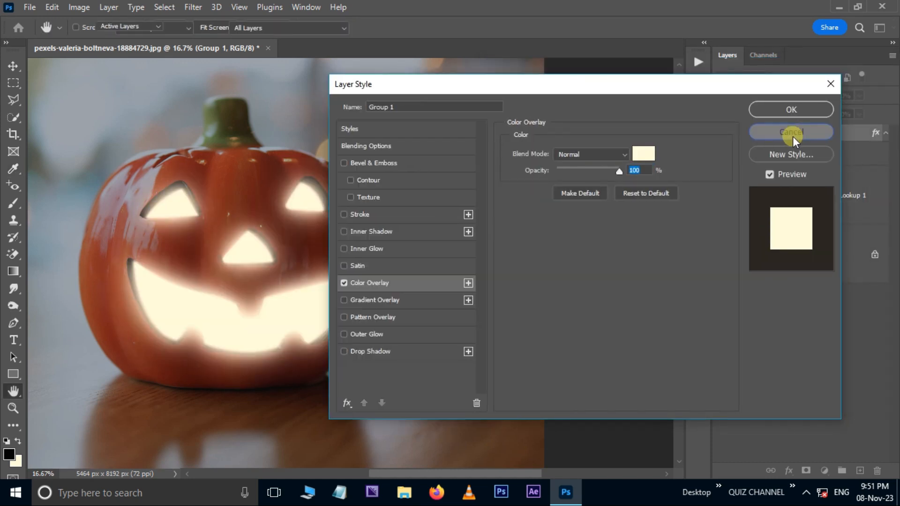
click(797, 132)
scroll(542, 207, left, 3)
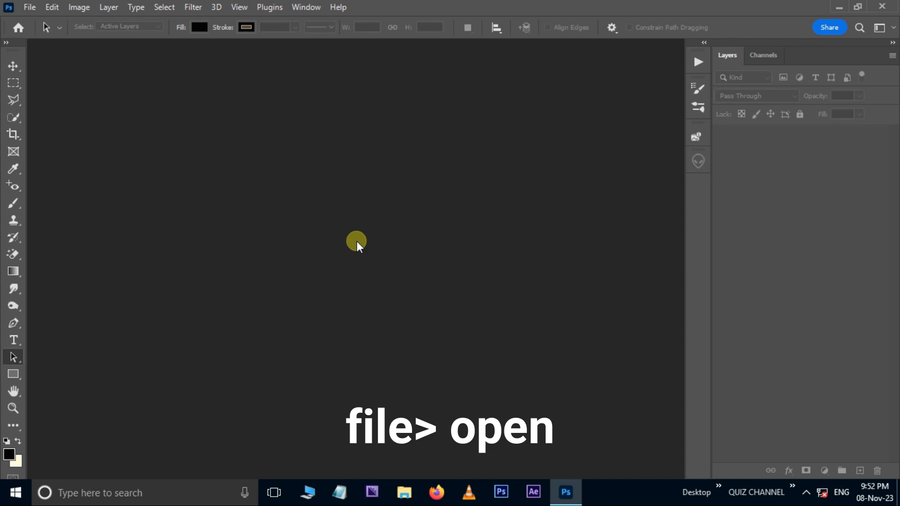
Step: Open the ghost-and-pumpkin photo whose file name ends in 14097228.jpg from the GLOWING EFFECT folder
click(29, 7)
click(28, 34)
click(160, 138)
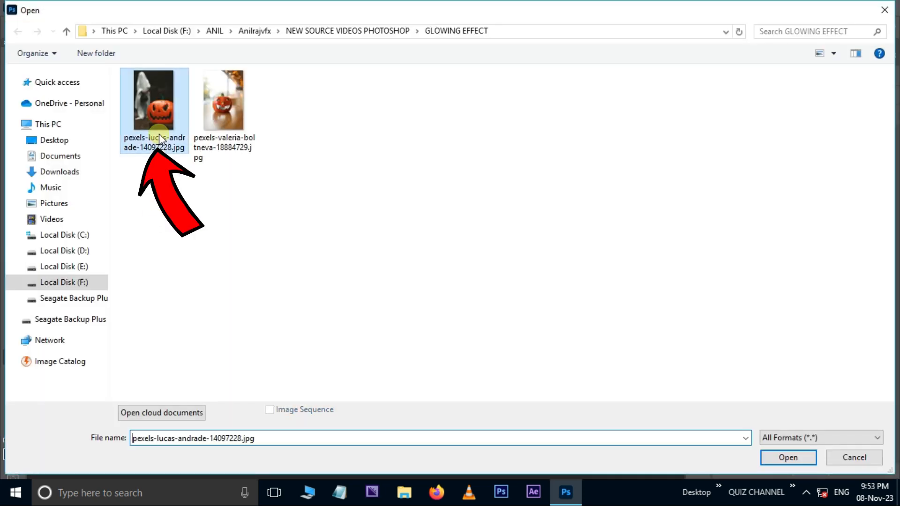
click(787, 458)
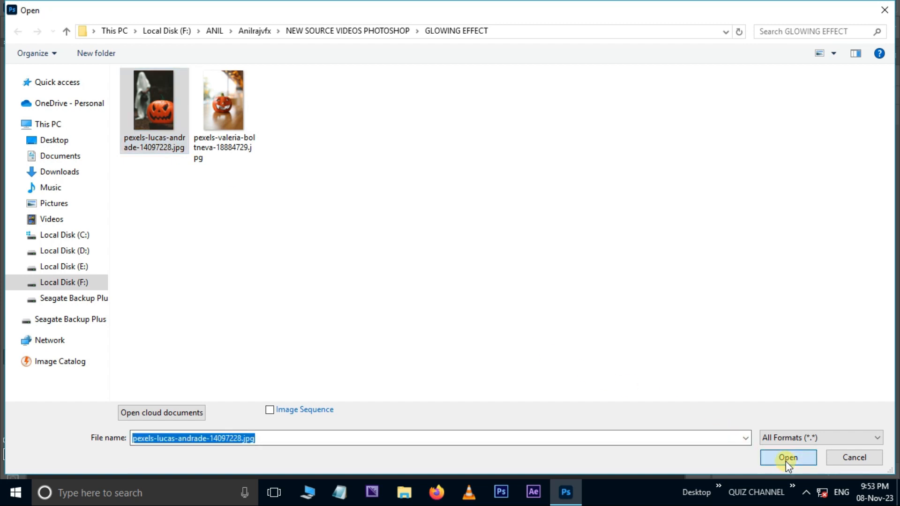
key(ctrl+plus)
key(ctrl+plus)
key(ctrl+plus)
drag(498, 305, 358, 147)
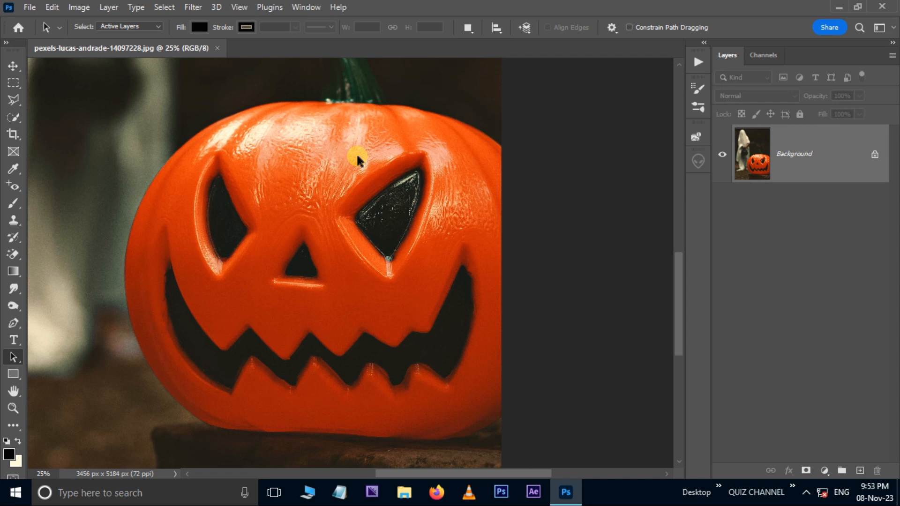
Step: Trace a closed Pen tool path, in Path mode, around the pumpkin's left eye opening
click(13, 323)
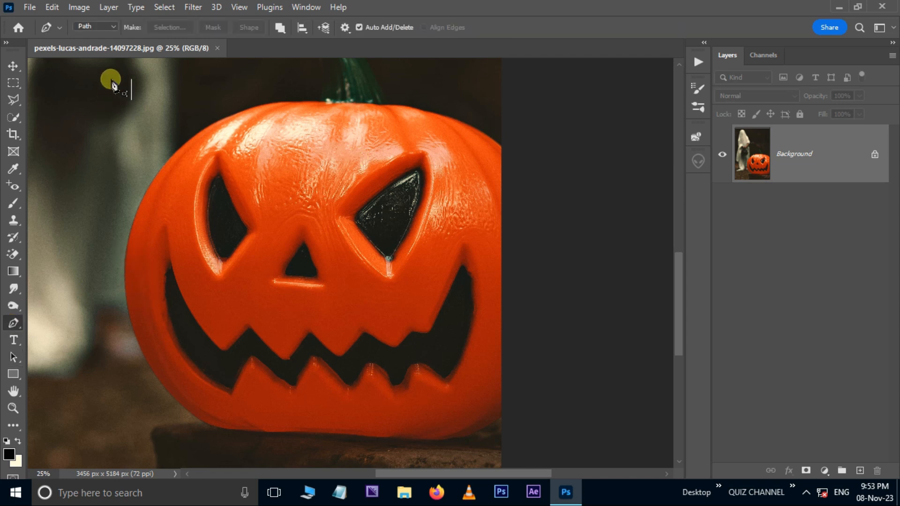
click(110, 25)
click(219, 171)
drag(220, 264, 254, 328)
alt+click(220, 264)
click(226, 264)
click(251, 232)
click(251, 227)
click(220, 164)
click(219, 172)
Step: Trace closed Pen tool paths around the pumpkin's right eye and triangular nose
click(347, 217)
click(427, 155)
click(388, 269)
click(347, 217)
click(280, 272)
click(302, 239)
click(324, 281)
click(280, 273)
Step: Trace the mouth's jagged lower edge with the Pen tool from its left corner to its right corner
click(163, 255)
drag(230, 392, 323, 441)
click(252, 357)
click(291, 389)
click(313, 357)
click(349, 390)
click(369, 367)
click(393, 394)
click(444, 383)
drag(470, 265, 447, 198)
Step: Trace the mouth's jagged upper edge back to the left corner and close the path
click(427, 331)
click(411, 328)
click(393, 347)
click(363, 331)
click(339, 356)
click(310, 333)
click(279, 358)
click(248, 326)
click(223, 349)
drag(168, 244, 158, 184)
click(164, 255)
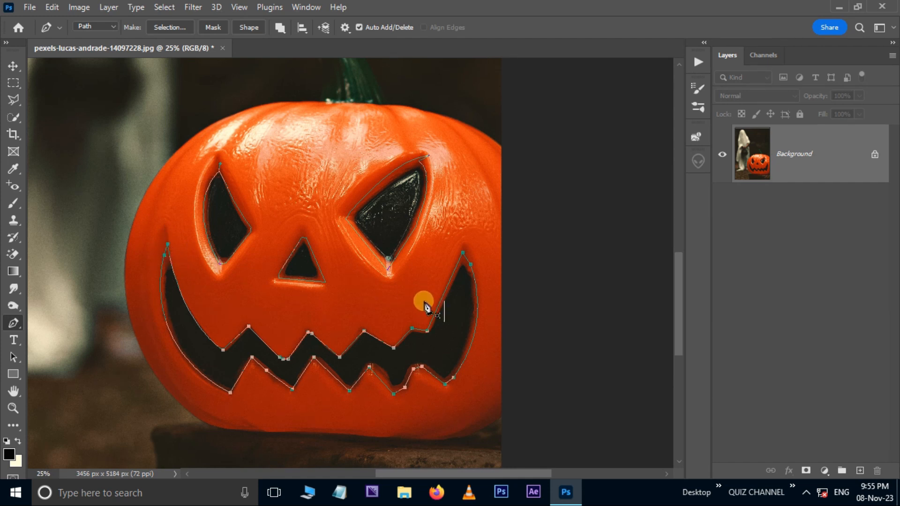
Step: Select all the face paths and turn them into a new selection with a feather radius of 0 pixels
click(11, 357)
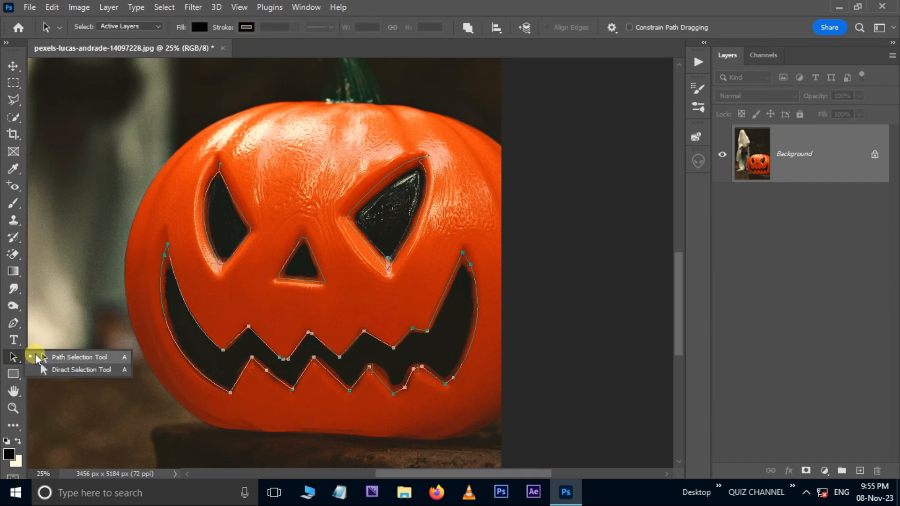
click(80, 358)
drag(90, 140, 523, 404)
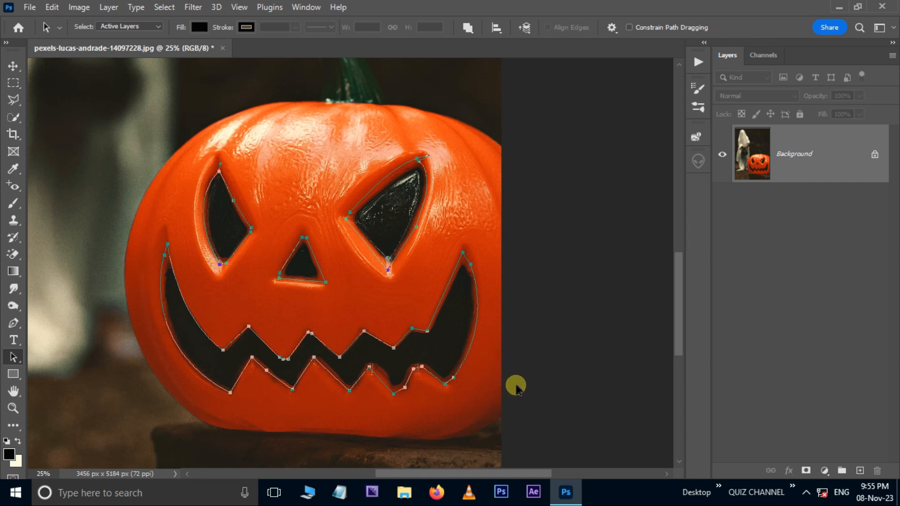
right_click(346, 256)
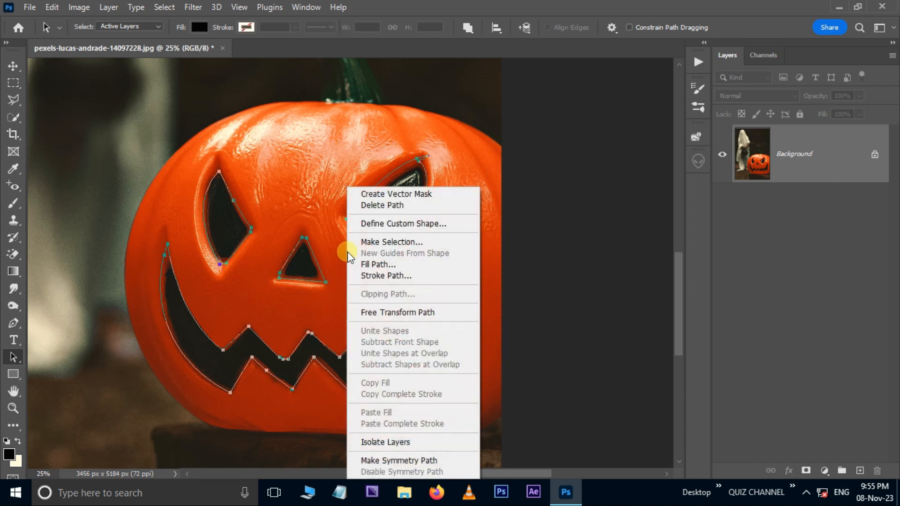
click(382, 242)
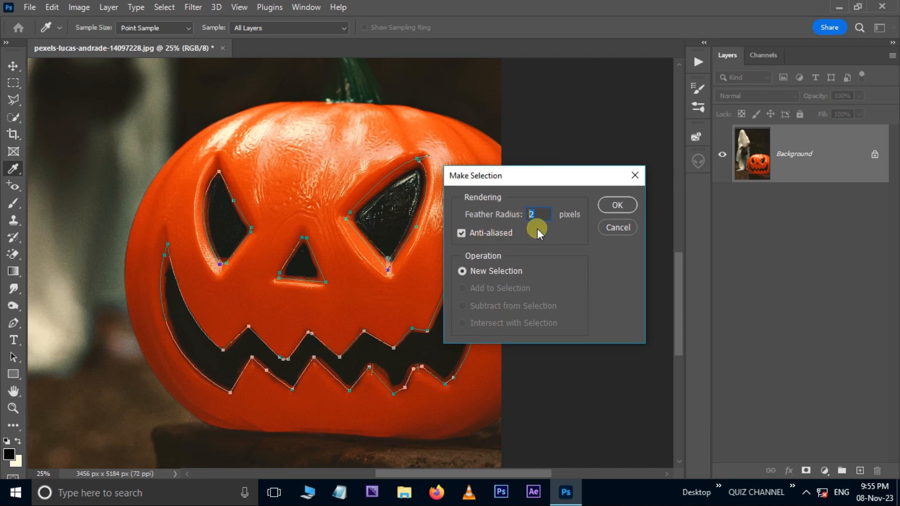
text(0)
click(617, 206)
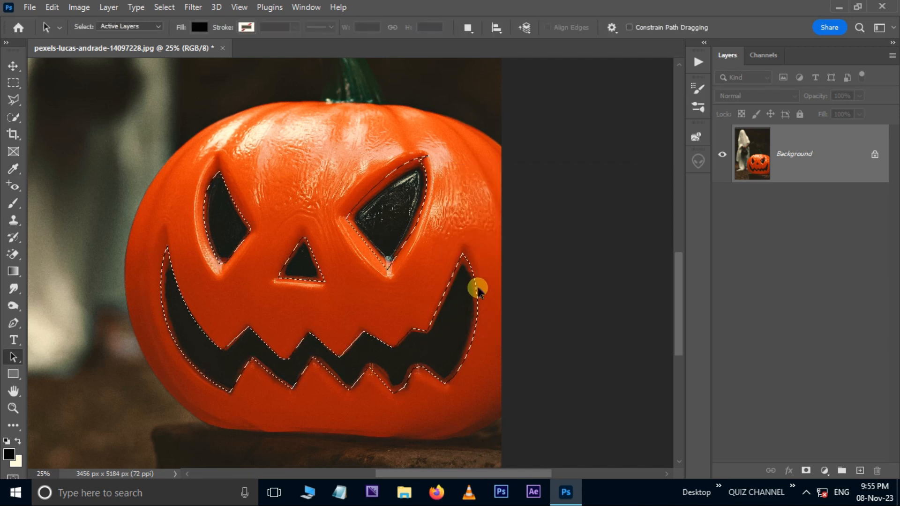
Step: Add a white (ffffff) Solid Color fill layer masked by the face selection
click(824, 470)
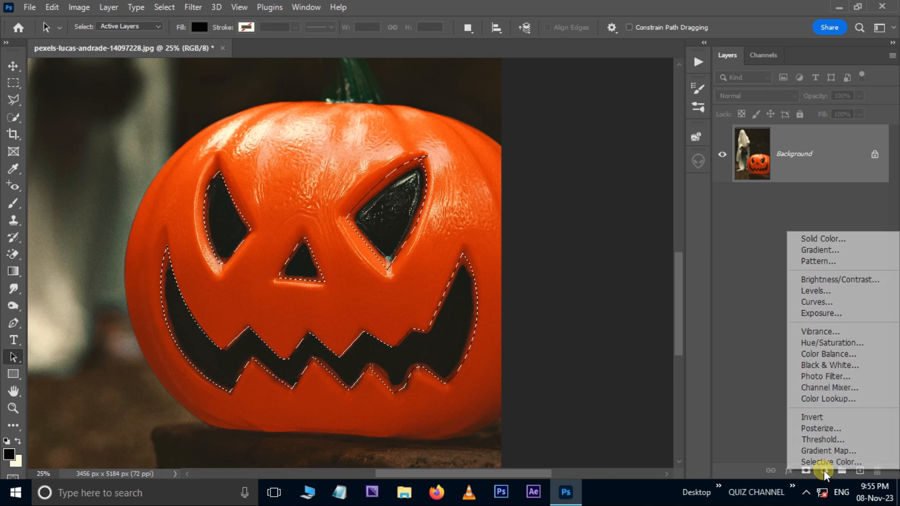
click(812, 240)
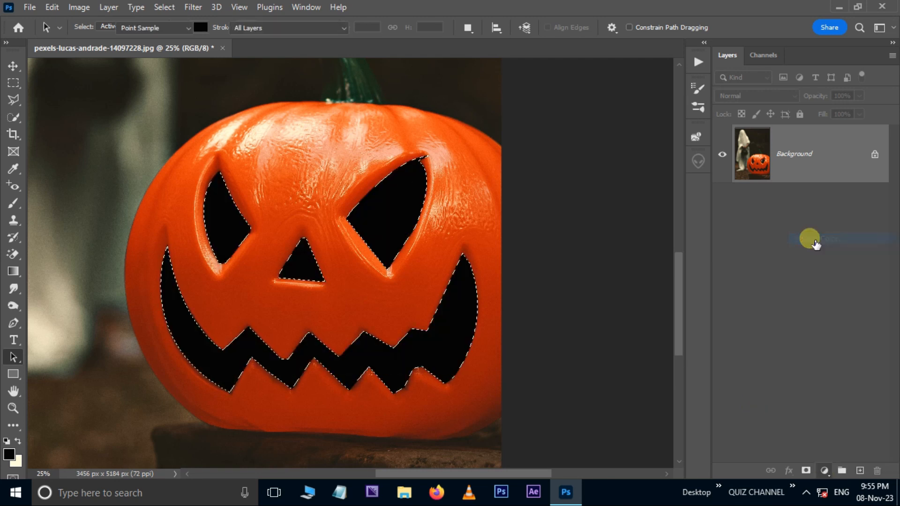
drag(448, 190, 414, 137)
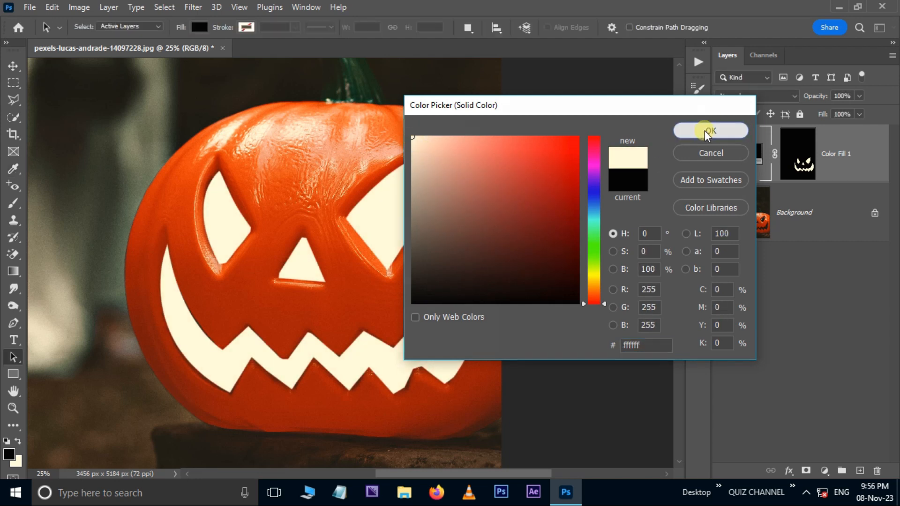
click(704, 129)
Step: Set the Color Fill 1 layer's blend mode to Linear Dodge (Add) and convert it to a smart object
click(779, 98)
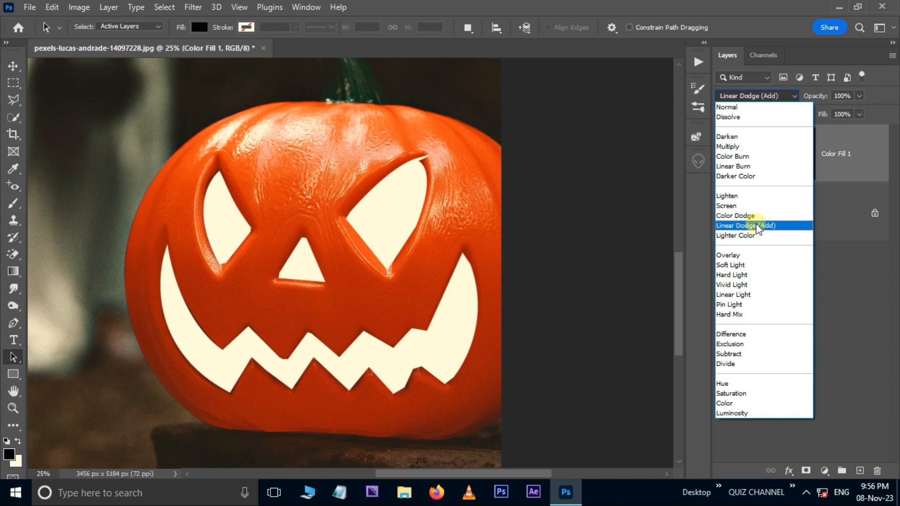
click(756, 227)
right_click(858, 156)
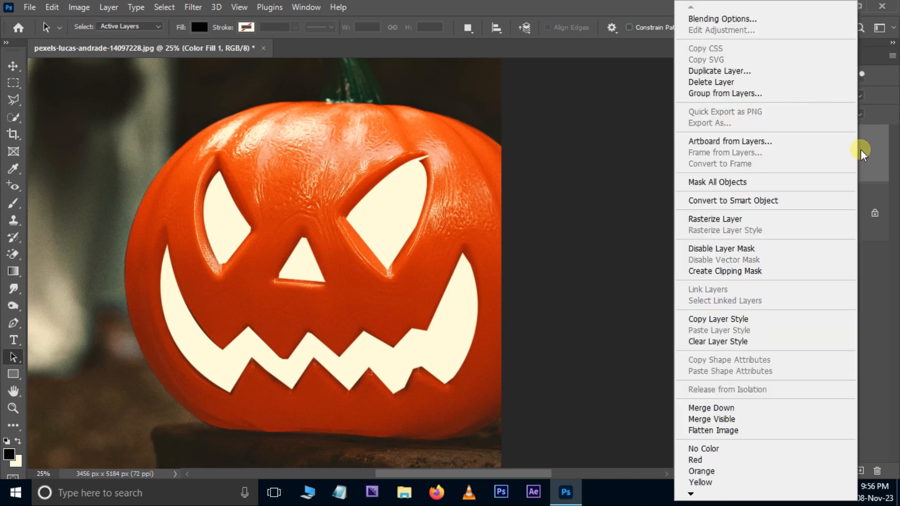
click(763, 200)
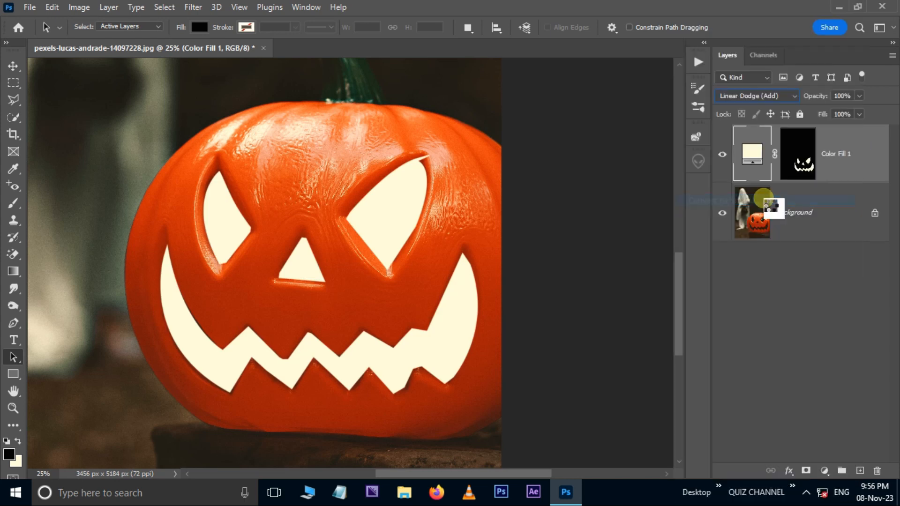
Step: Apply a Gaussian Blur with a 10-pixel radius to the ghost photo's Color Fill 1 smart object
key(ctrl+minus)
key(ctrl+minus)
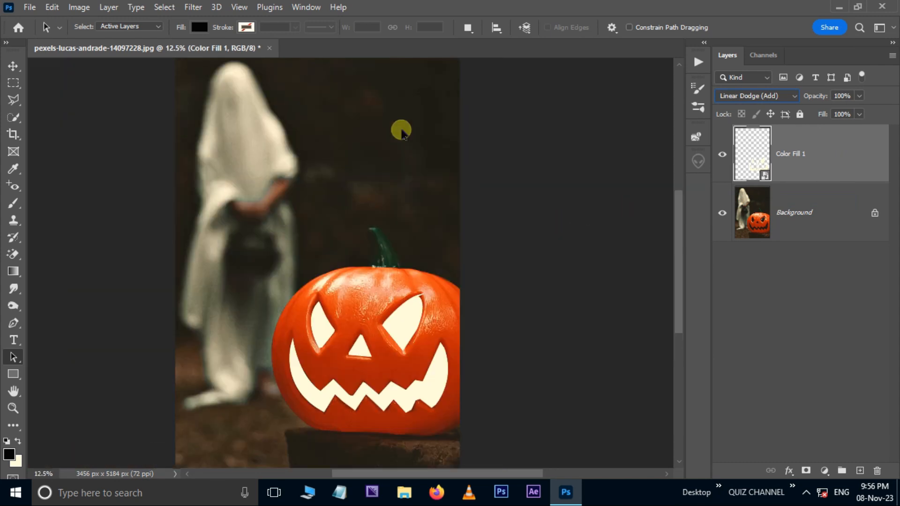
click(198, 6)
mouse_move(225, 175)
click(378, 226)
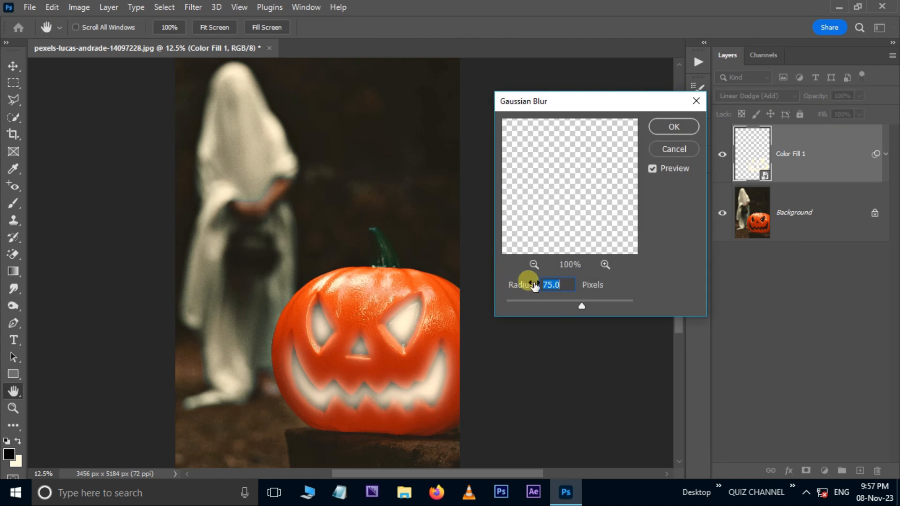
text(0)
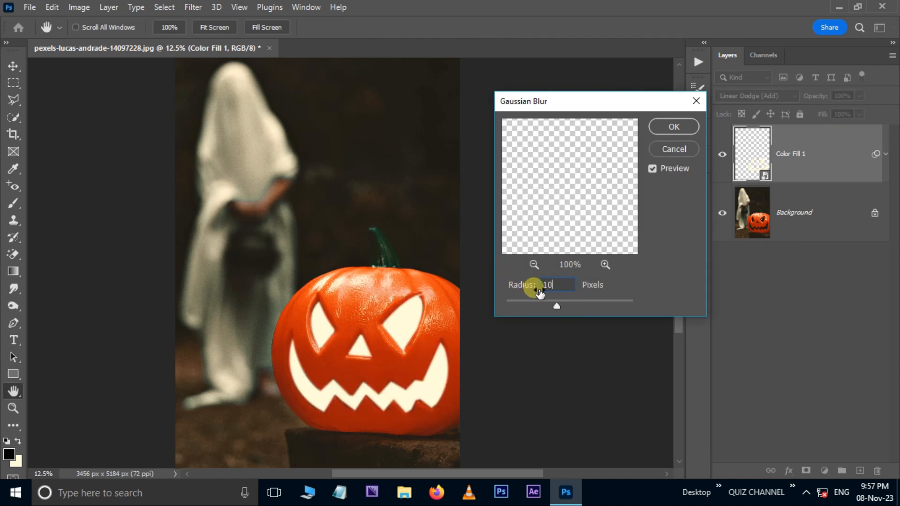
click(667, 128)
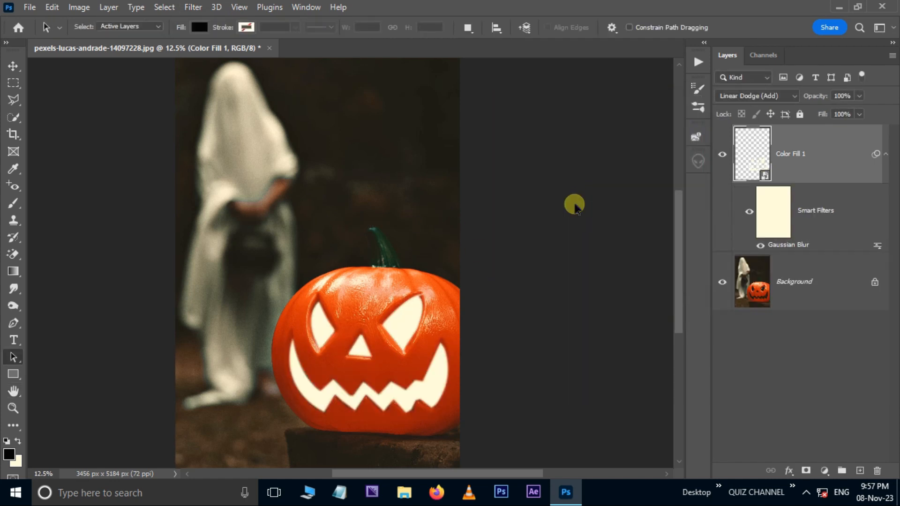
Step: Duplicate the 10-pixel Color Fill 1 layer and set the copy's Gaussian Blur radius to 50 pixels
click(752, 177)
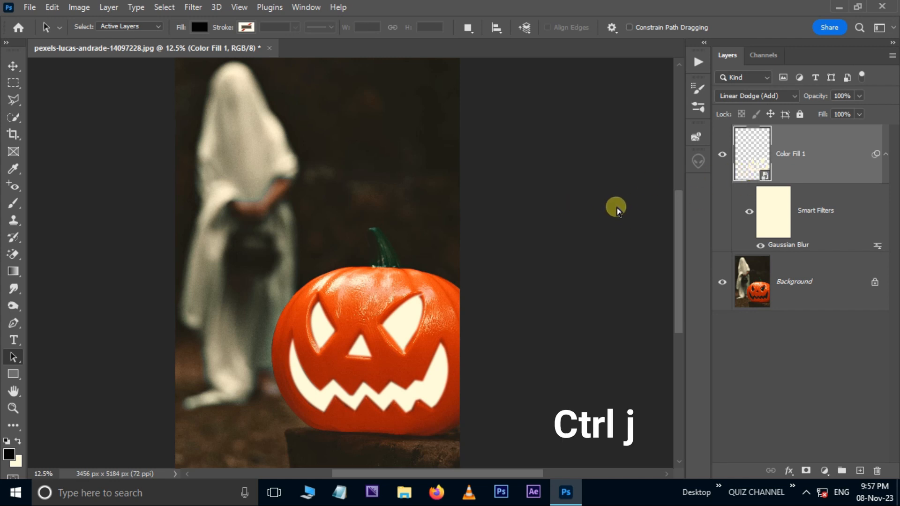
key(ctrl+j)
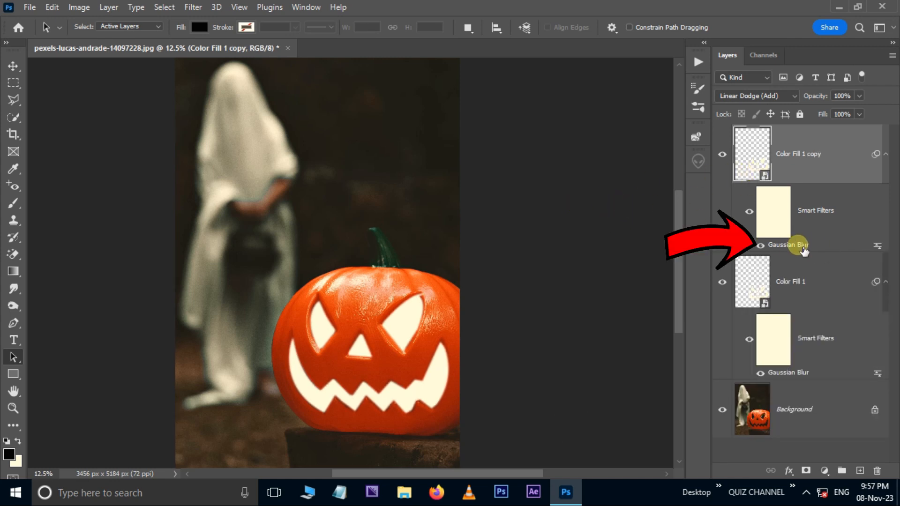
double_click(796, 244)
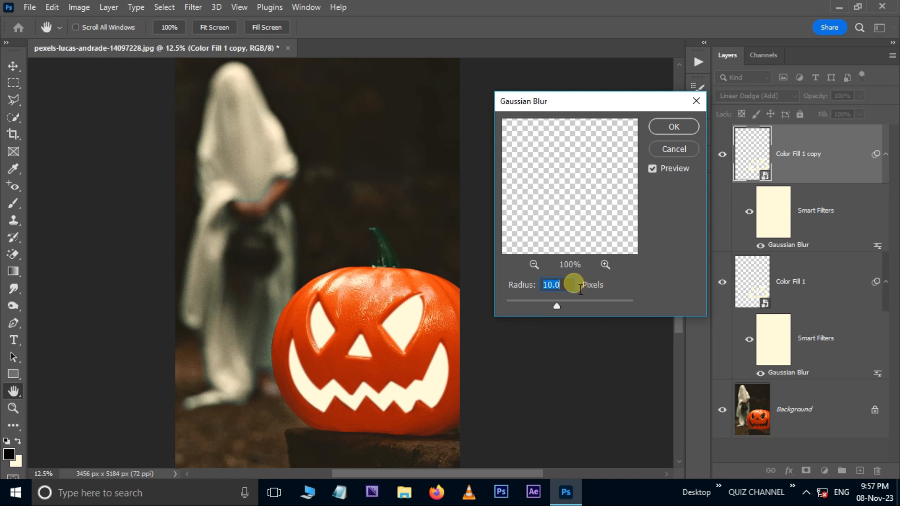
text(5)
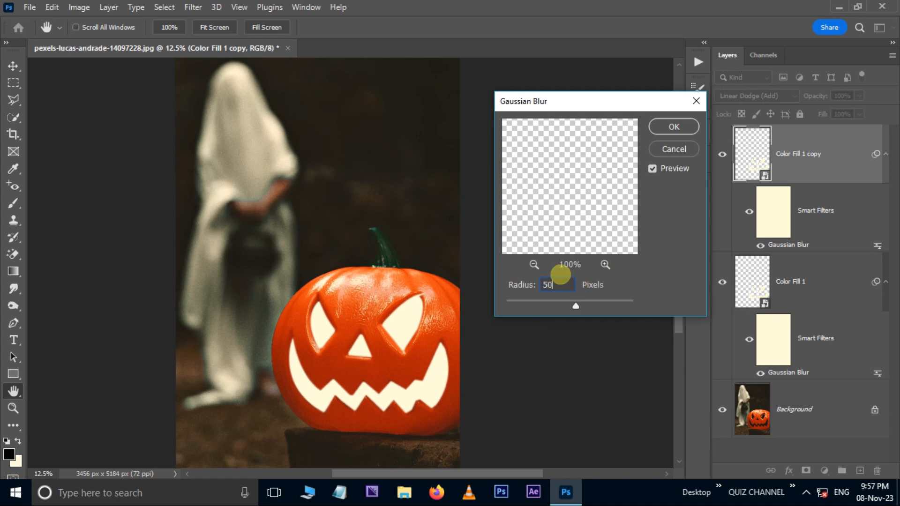
text(0)
click(673, 126)
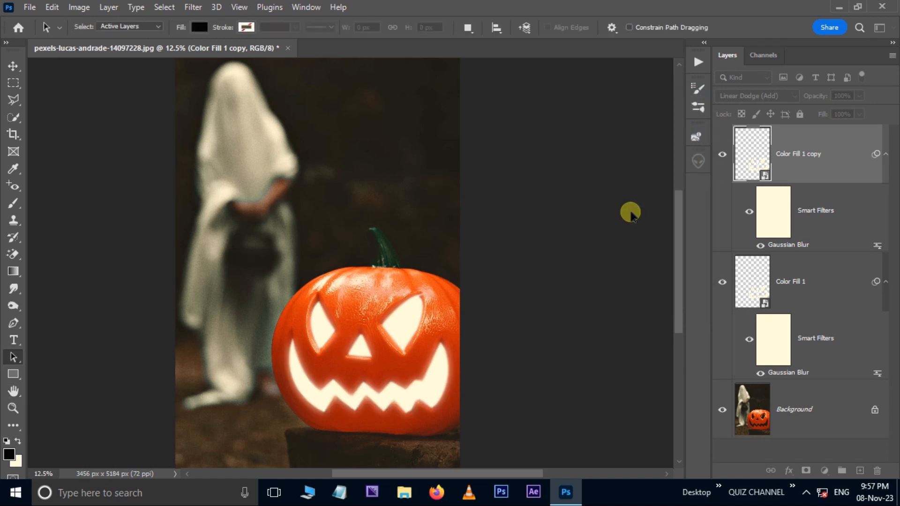
Step: Duplicate the Color Fill 1 copy layer and set the new copy's Gaussian Blur radius to 100 pixels
key(ctrl+j)
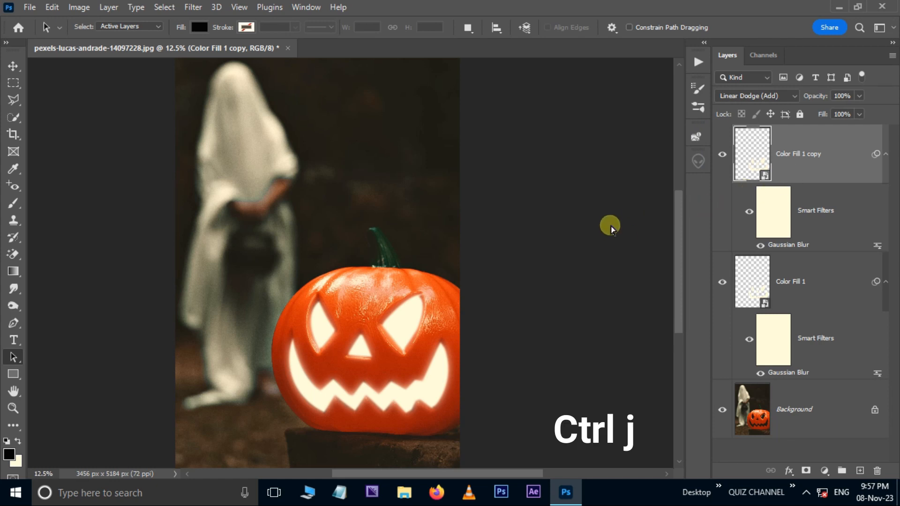
double_click(792, 245)
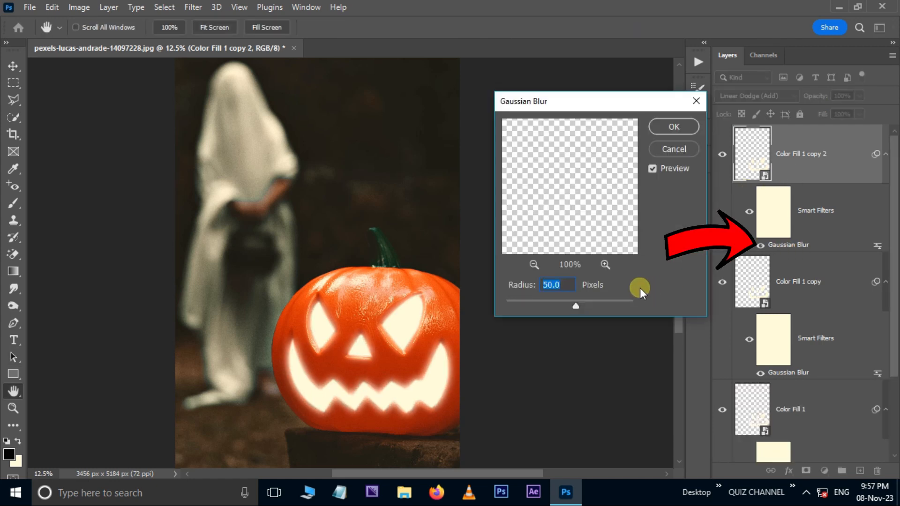
text(100)
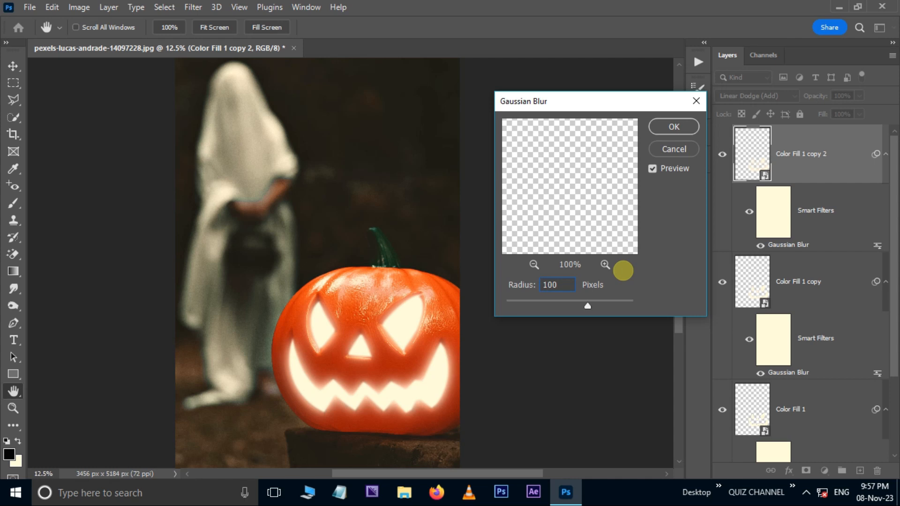
click(665, 127)
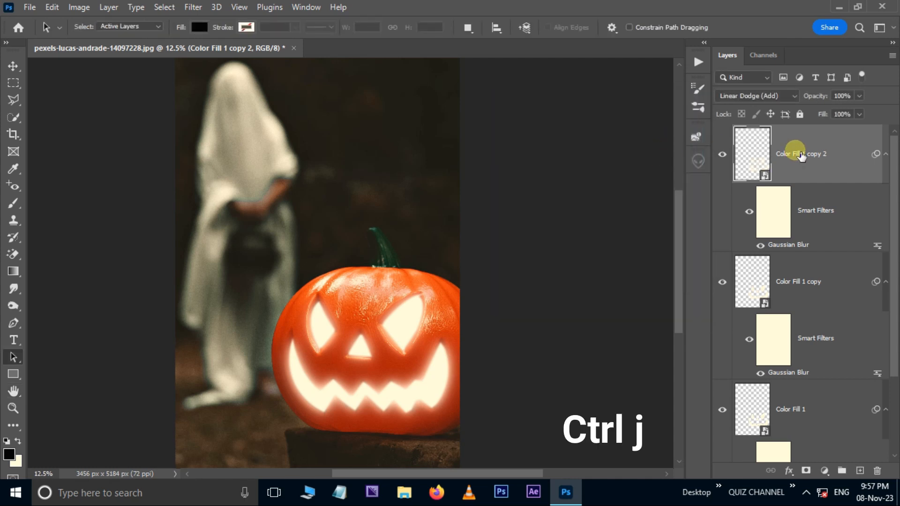
Step: Duplicate the 100-pixel blurred fill layer and set the new copy's Gaussian Blur radius to 150 pixels
key(ctrl+j)
double_click(788, 244)
text(15)
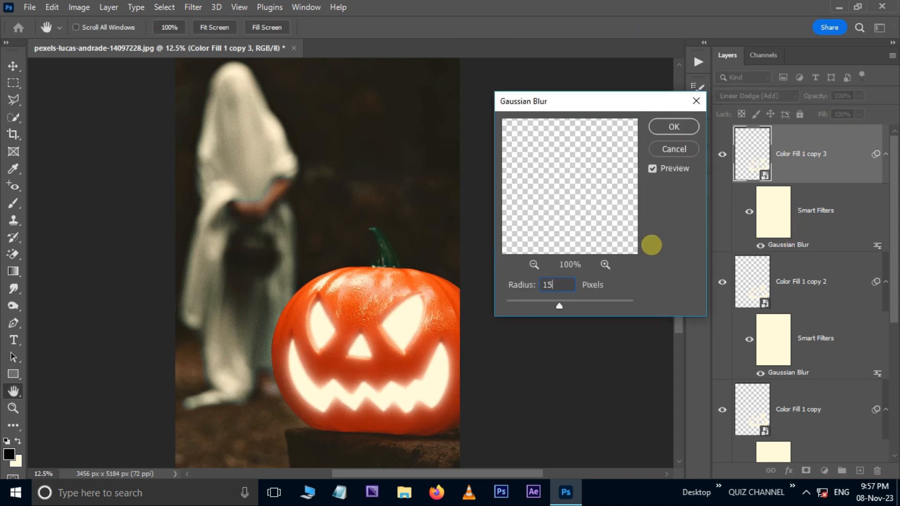
text(0)
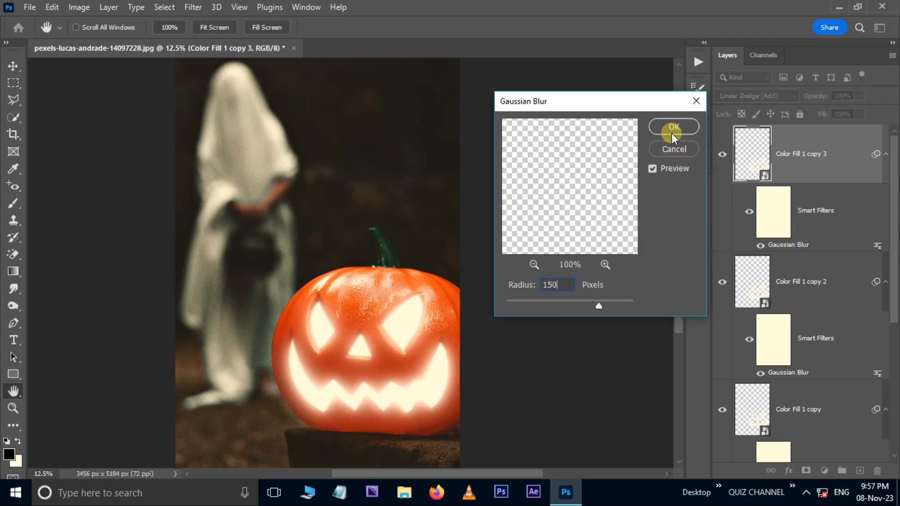
click(672, 131)
key(a)
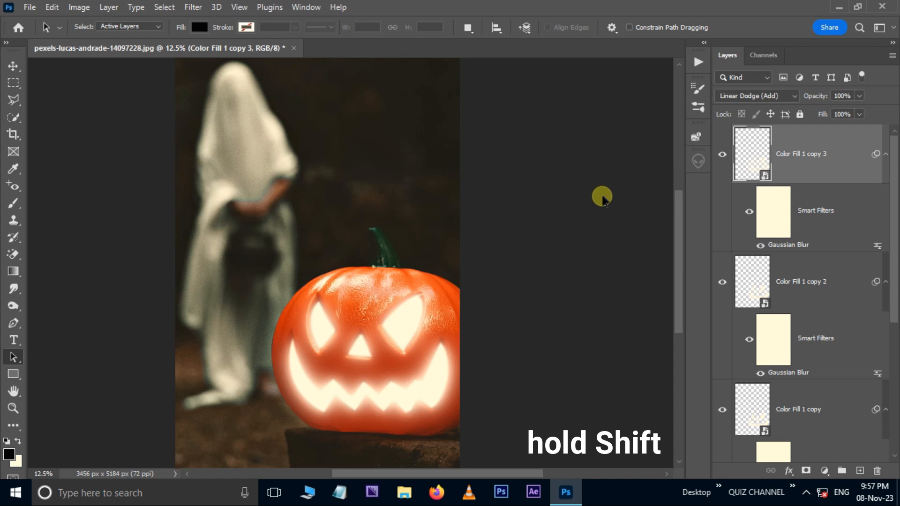
Step: Group all the Color Fill layers, from the topmost copy down to Color Fill 1
scroll(871, 188, down, 5)
shift+click(826, 305)
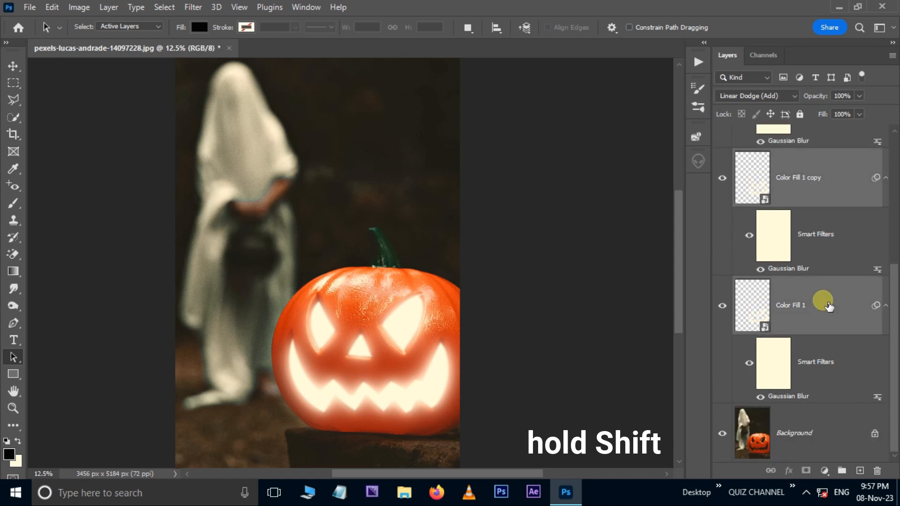
key(ctrl+g)
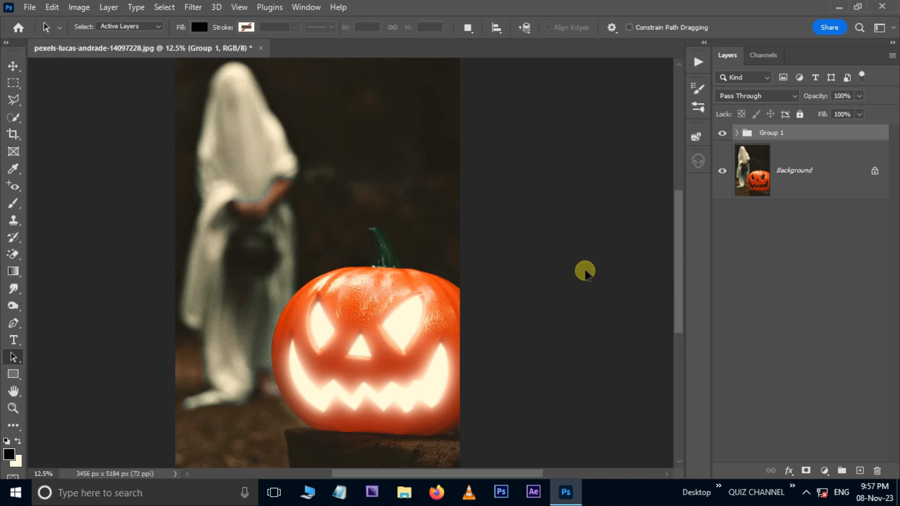
Step: Add a Color Overlay effect to the group of blurred fill layers
click(789, 470)
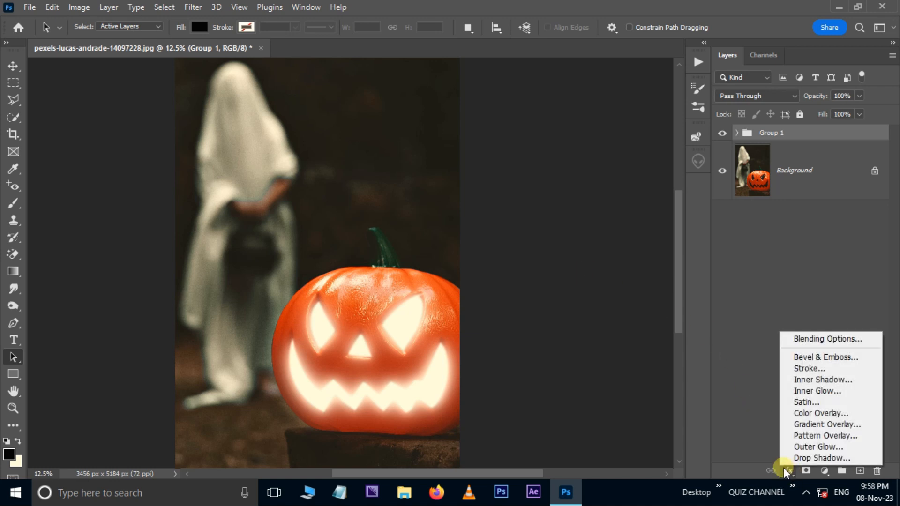
click(820, 413)
drag(490, 86, 643, 94)
key(ctrl+plus)
drag(376, 228, 310, 170)
Step: Change the group's overlay color to a fully saturated bright yellow and apply the layer style
click(798, 162)
drag(571, 199, 580, 135)
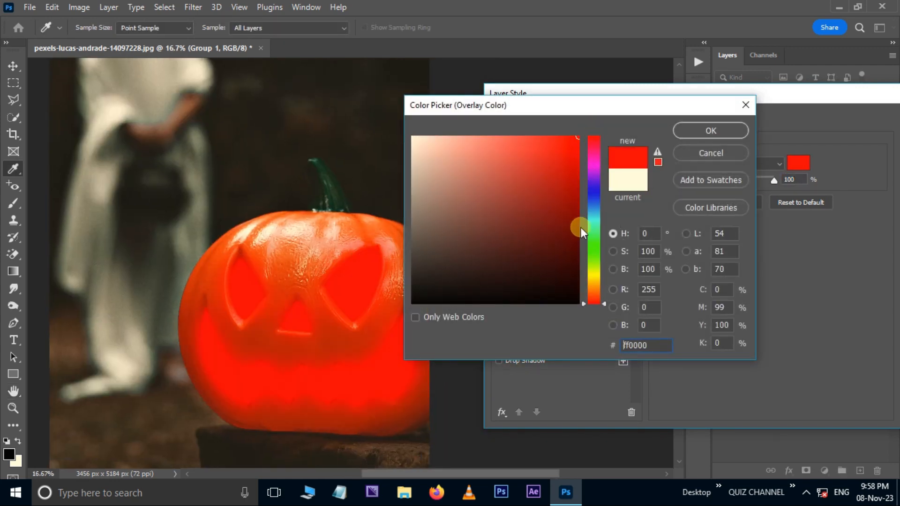
drag(581, 227, 596, 255)
drag(595, 223, 596, 274)
click(689, 135)
drag(699, 90, 510, 121)
click(755, 150)
key(a)
key(ctrl+minus)
key(ctrl+minus)
key(ctrl+minus)
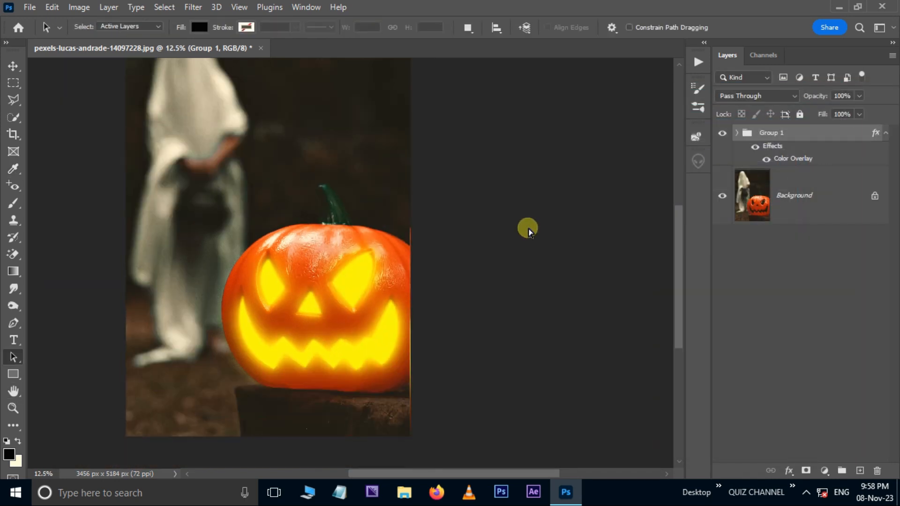
key(ctrl+0)
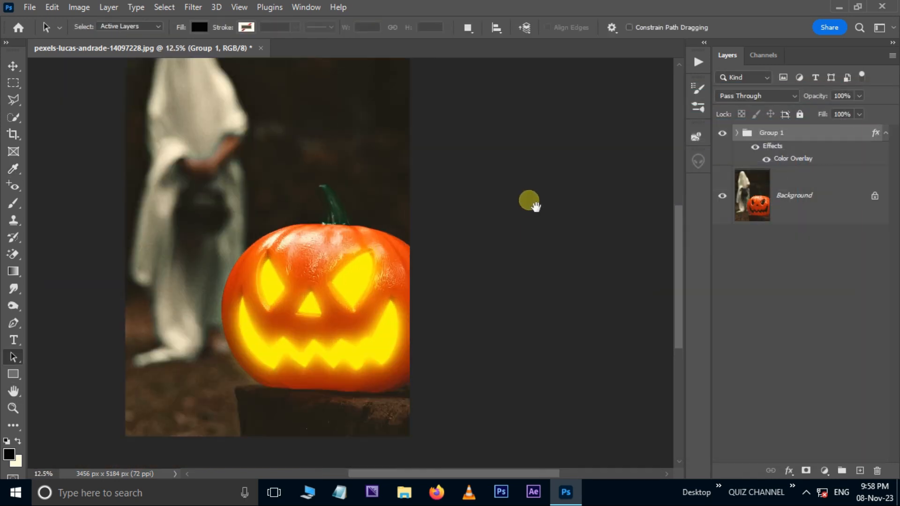